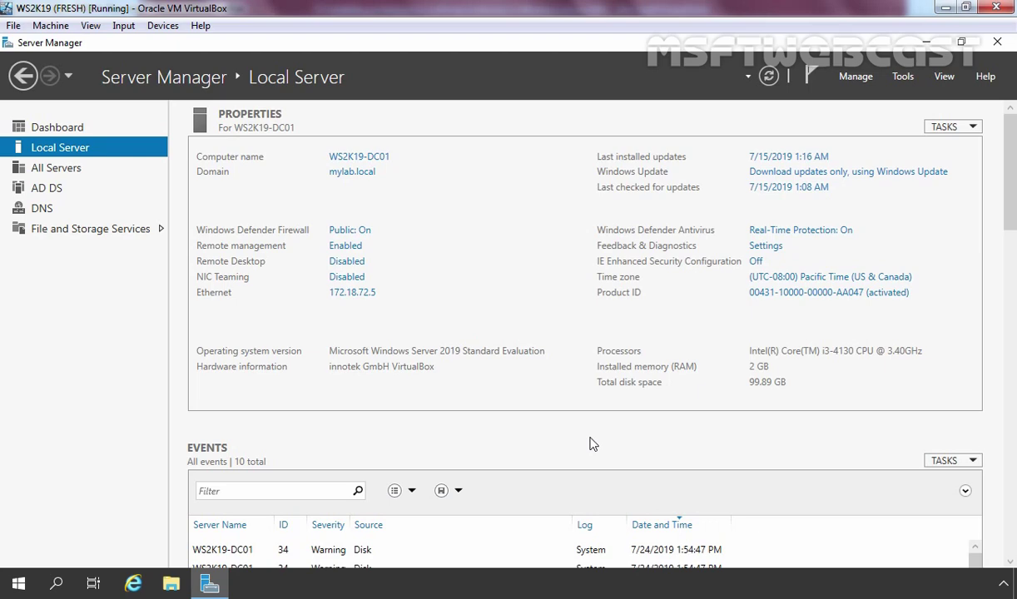
Start a role-based Add Roles and Features installation with WS2K19-DC01 as the destination server
click(862, 77)
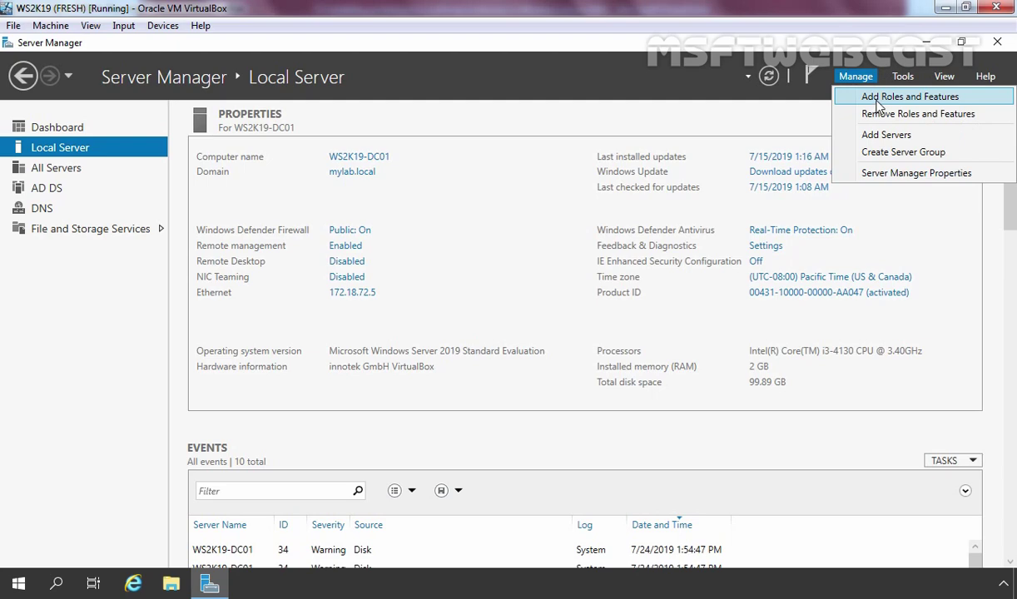
click(910, 97)
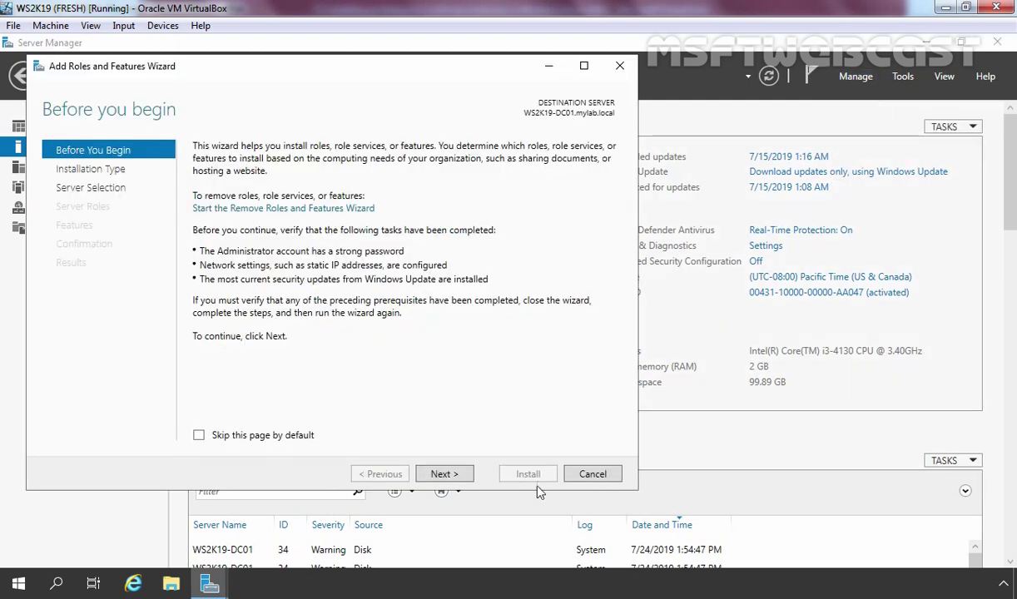
click(443, 474)
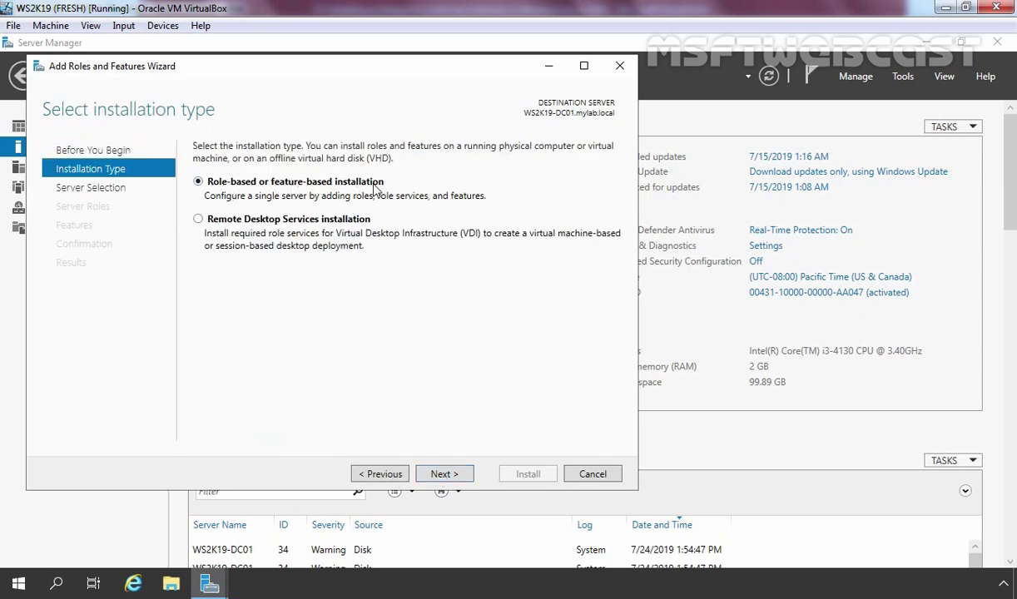
click(442, 474)
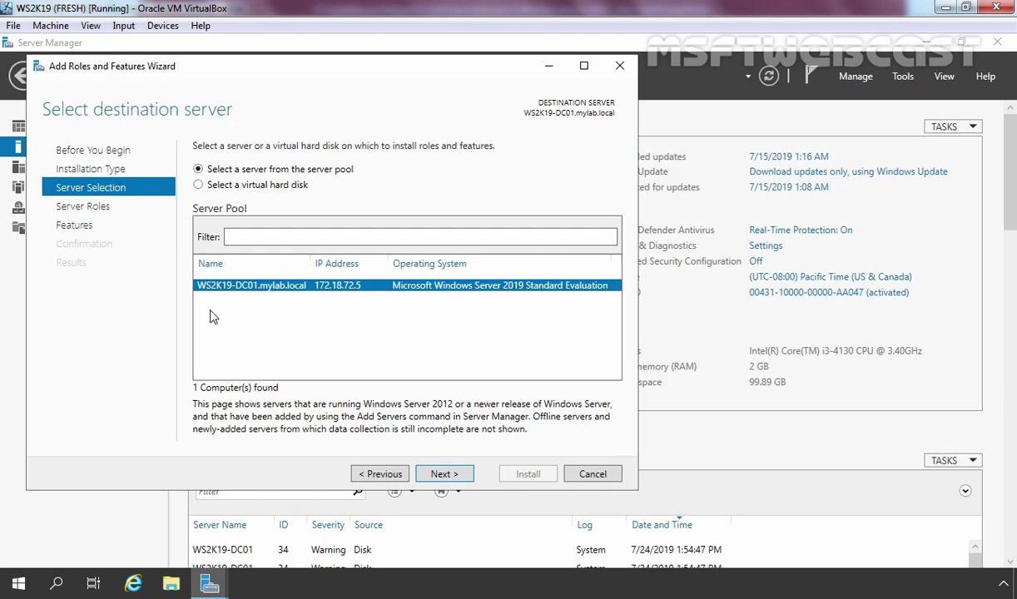
click(444, 475)
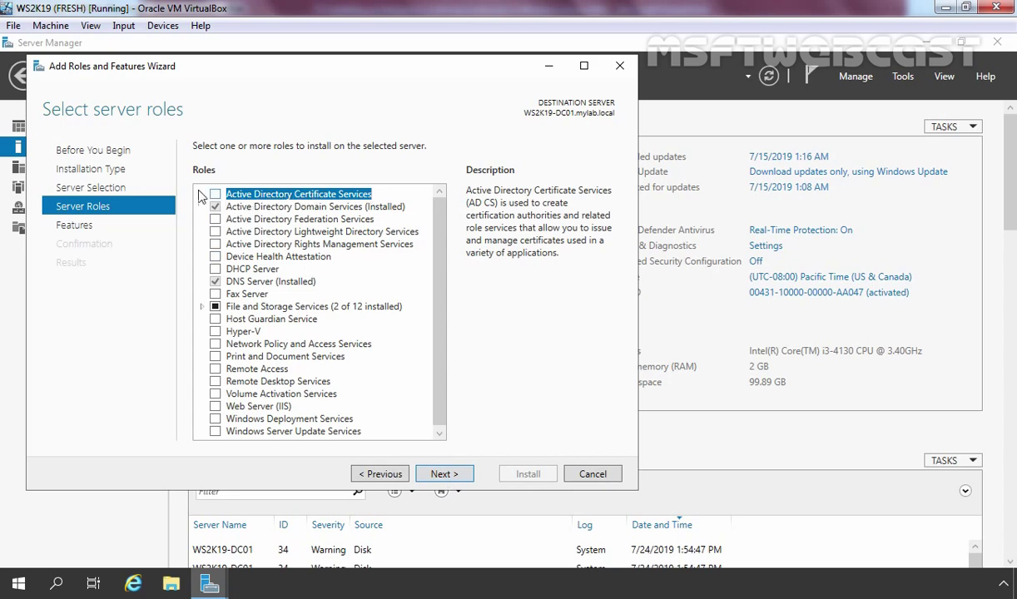
Select the Active Directory Certificate Services role plus its management tools, then continue to Features
click(215, 196)
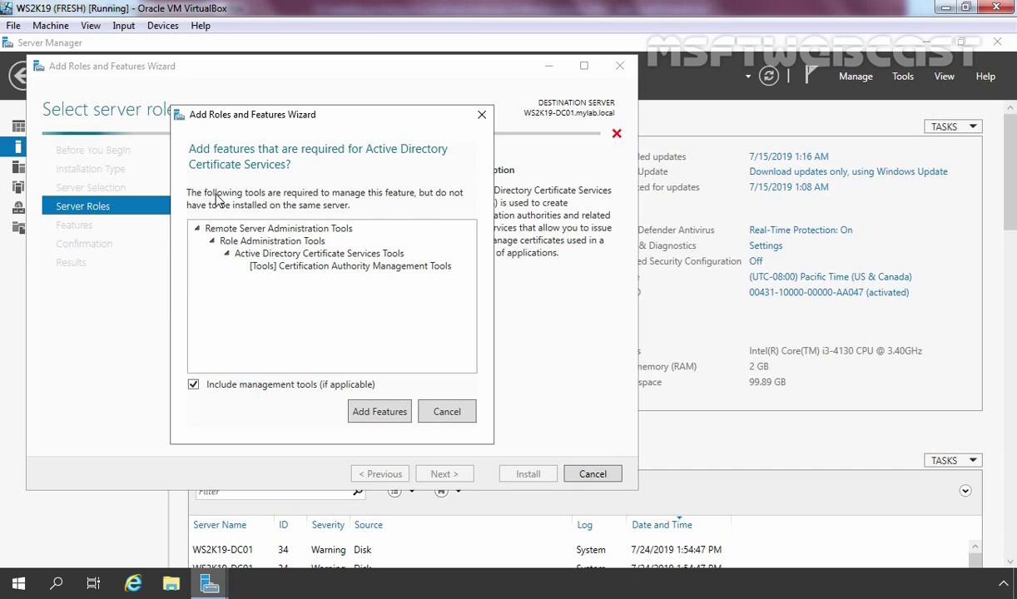
click(380, 412)
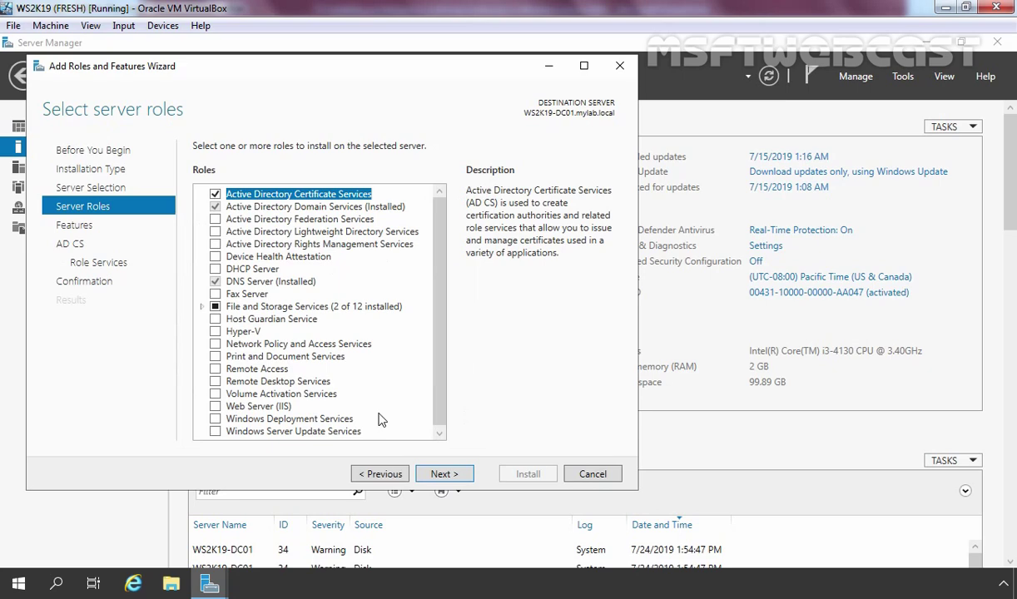
click(444, 475)
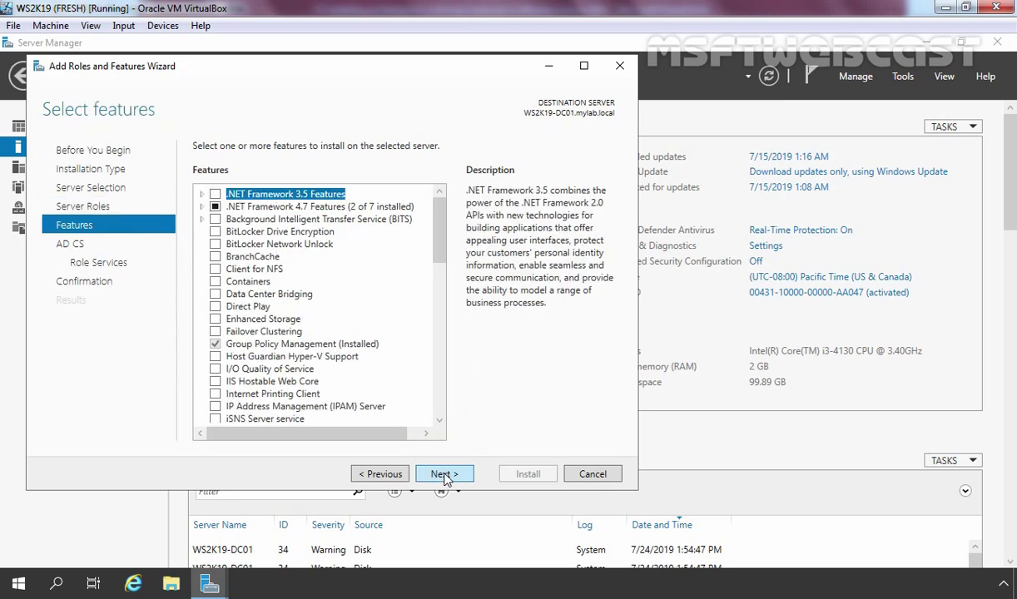
Skip extra features and the AD CS overview to reach Role Services with Certification Authority checked
click(444, 474)
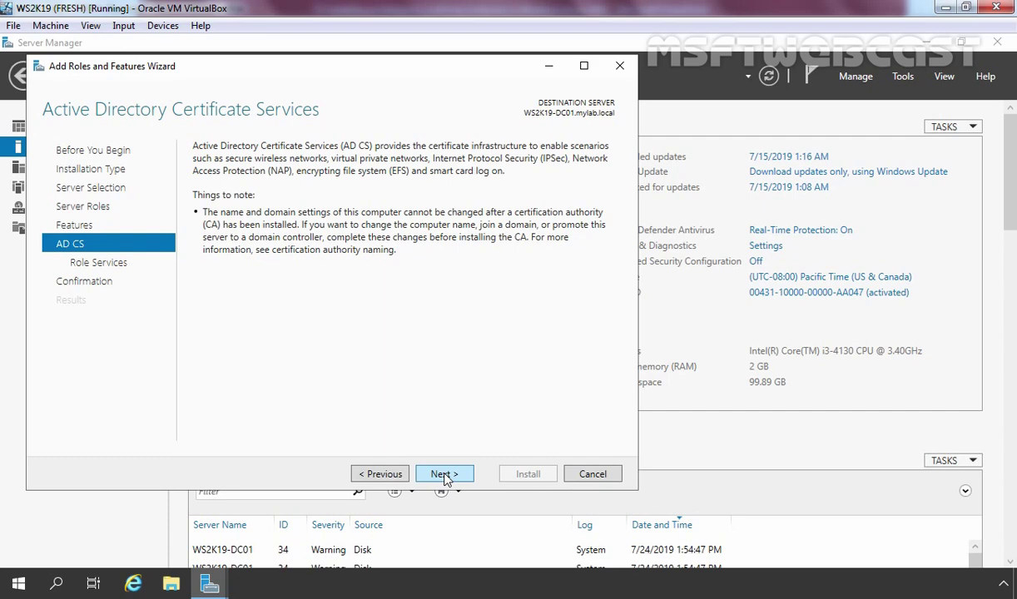
click(443, 474)
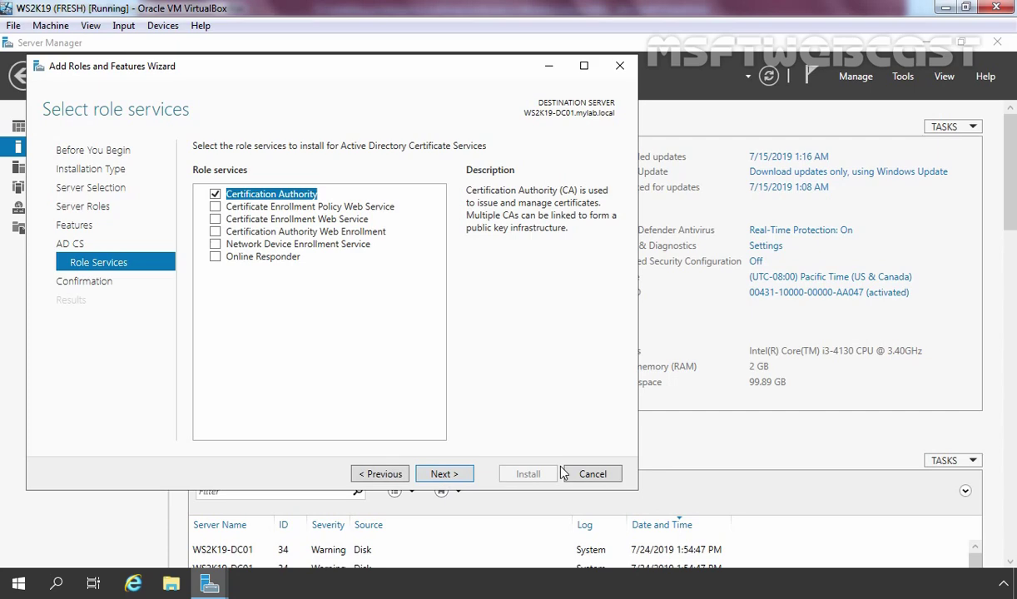
Add Certification Authority Web Enrollment with its required IIS features, keeping default IIS role services
click(339, 234)
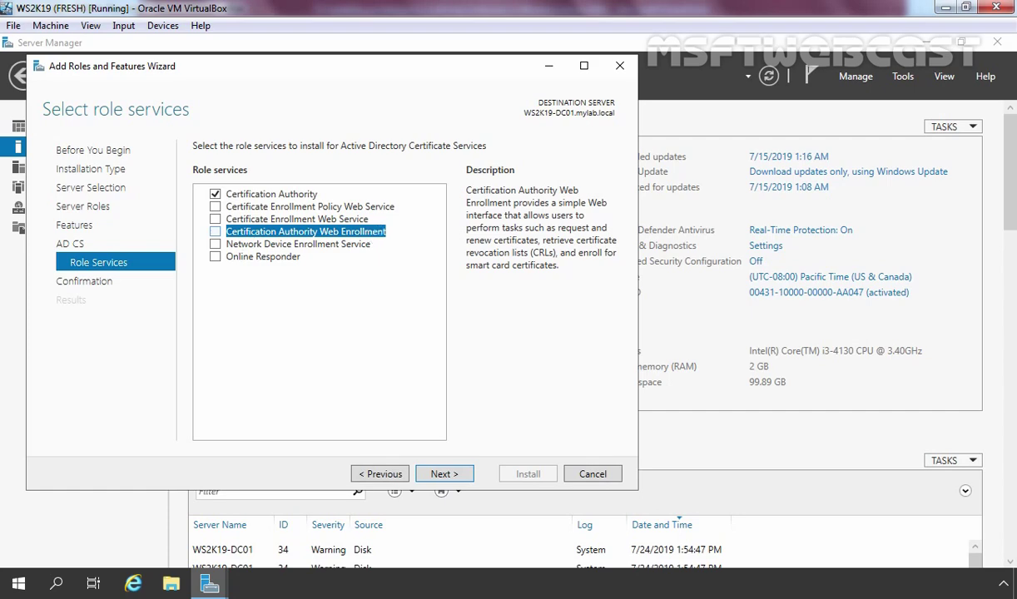
click(216, 233)
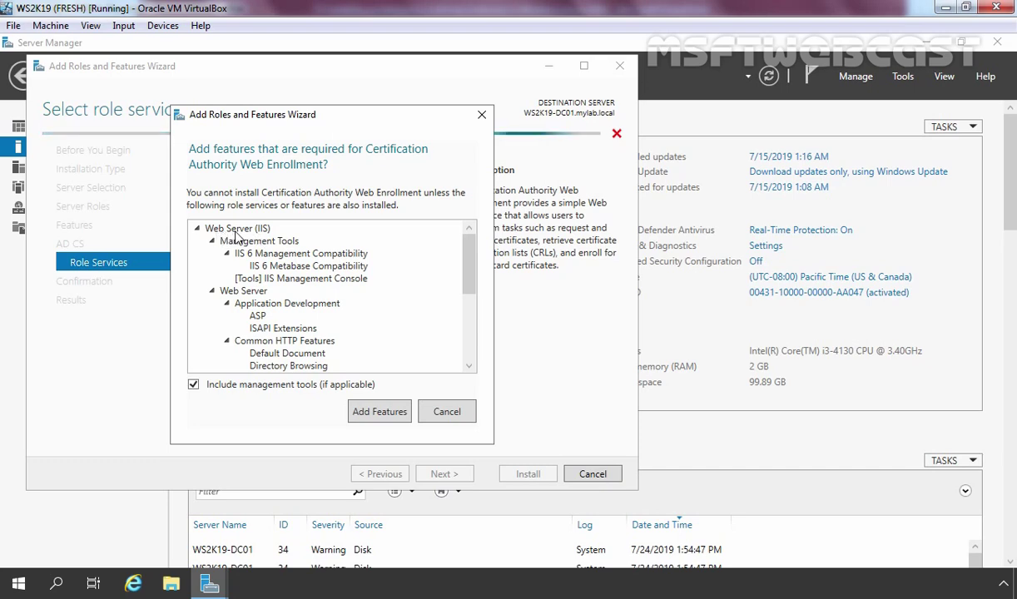
click(380, 415)
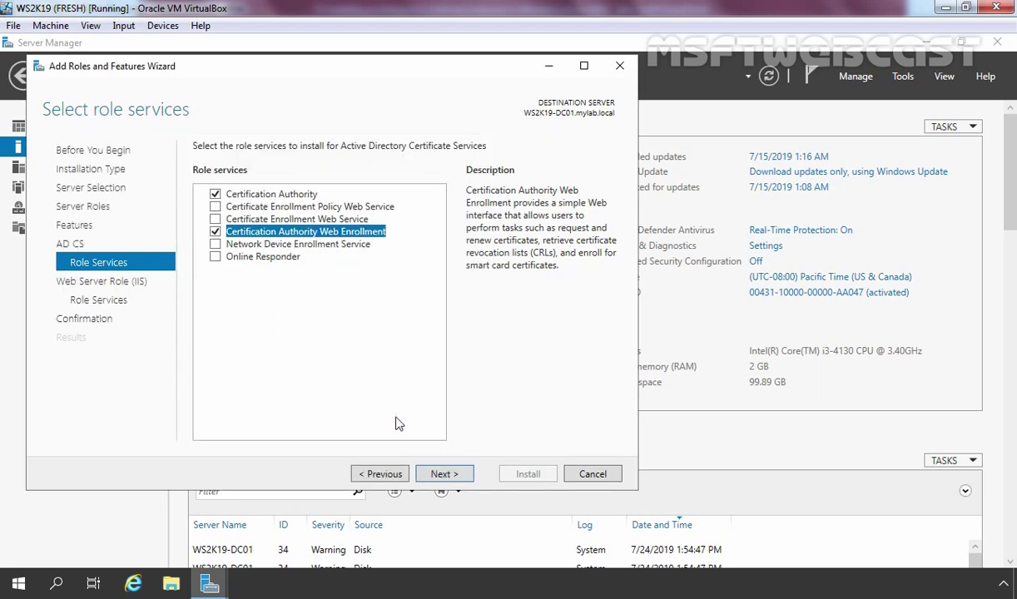
click(446, 474)
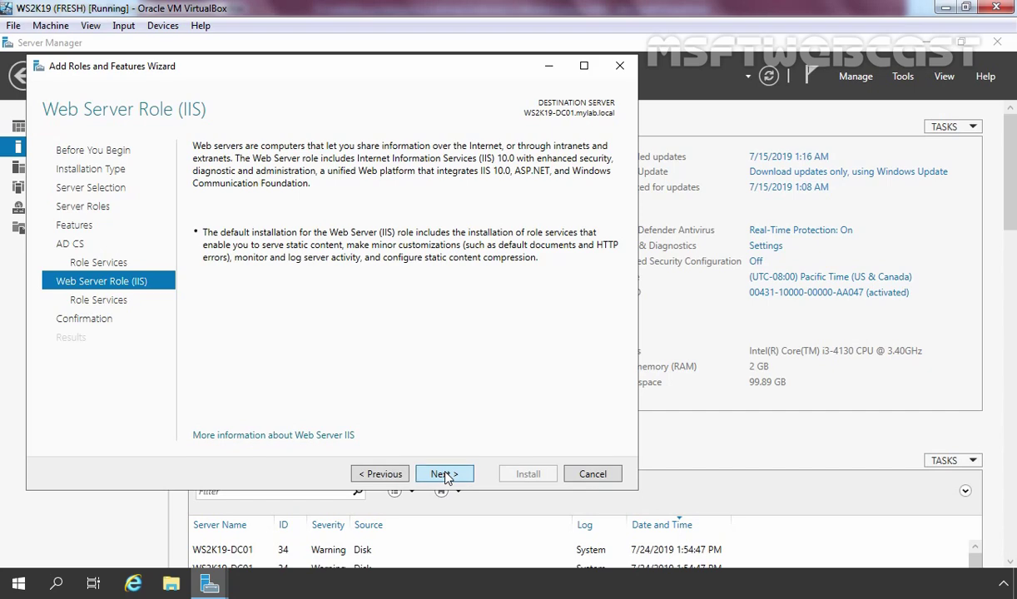
click(446, 474)
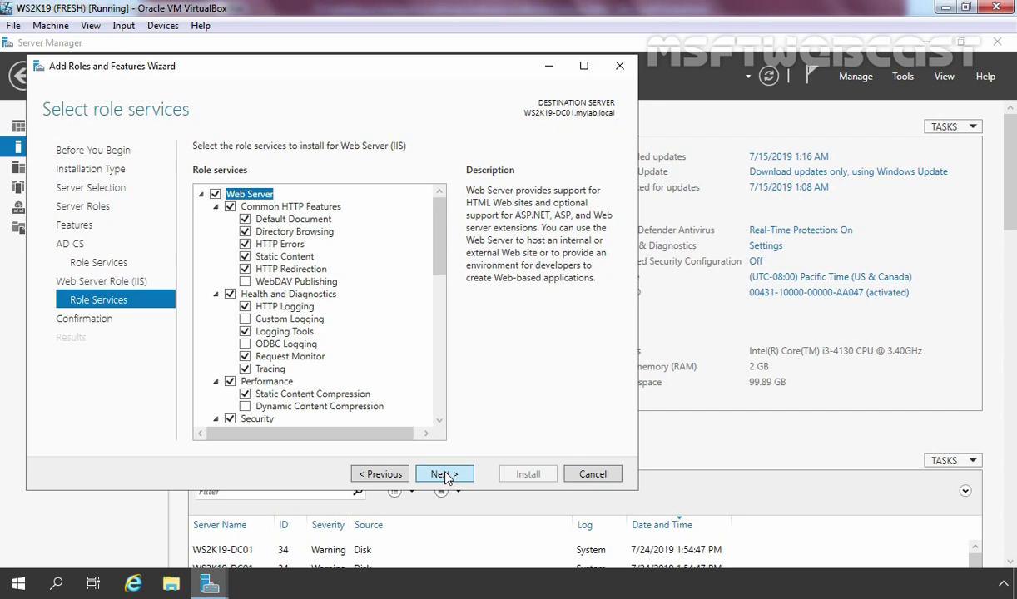
click(446, 474)
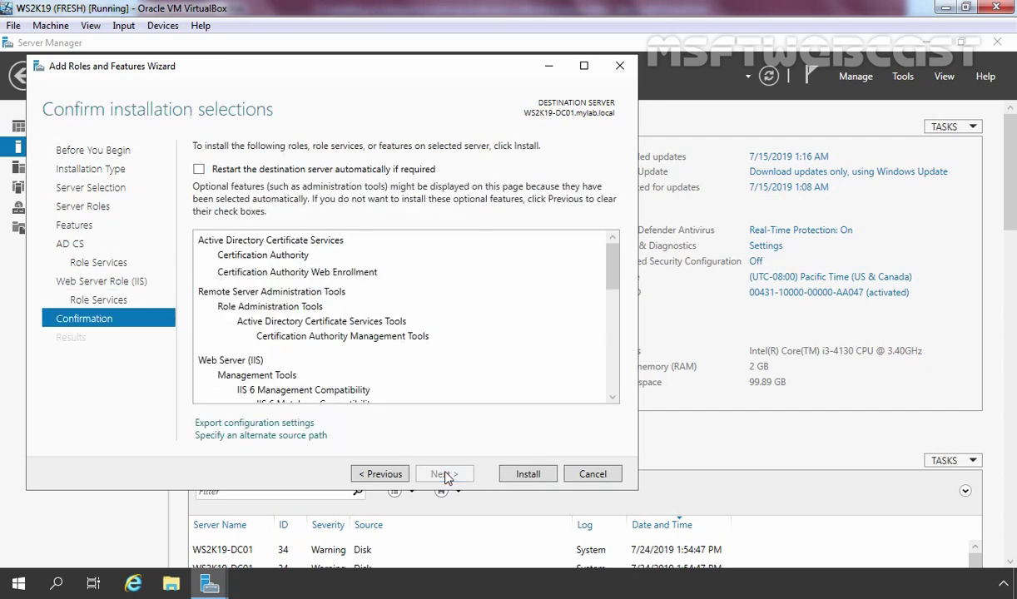
Install Certification Authority, Web Enrollment and IIS, then launch AD CS configuration for the destination server
click(527, 475)
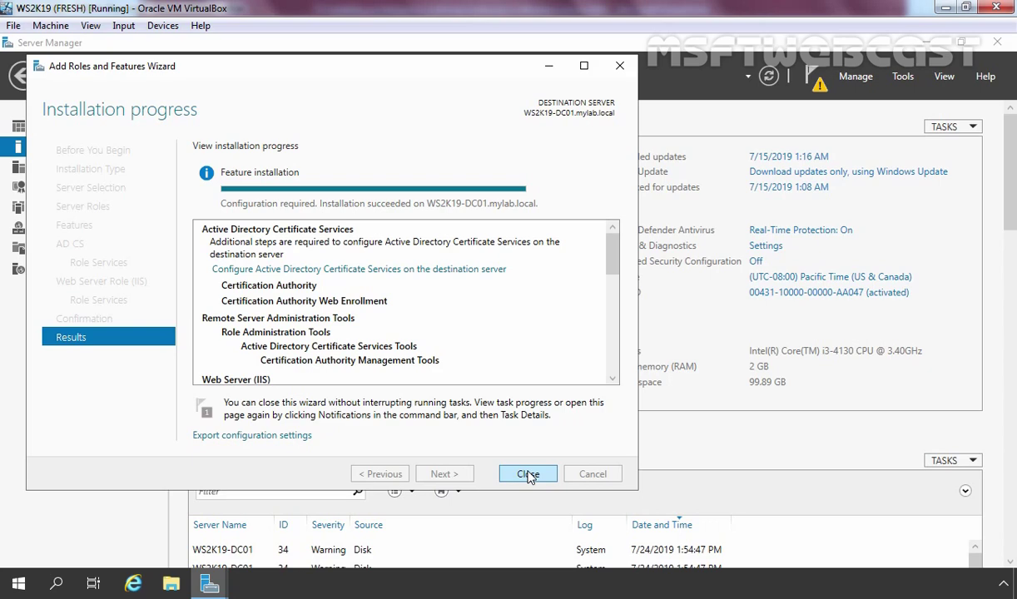
click(403, 269)
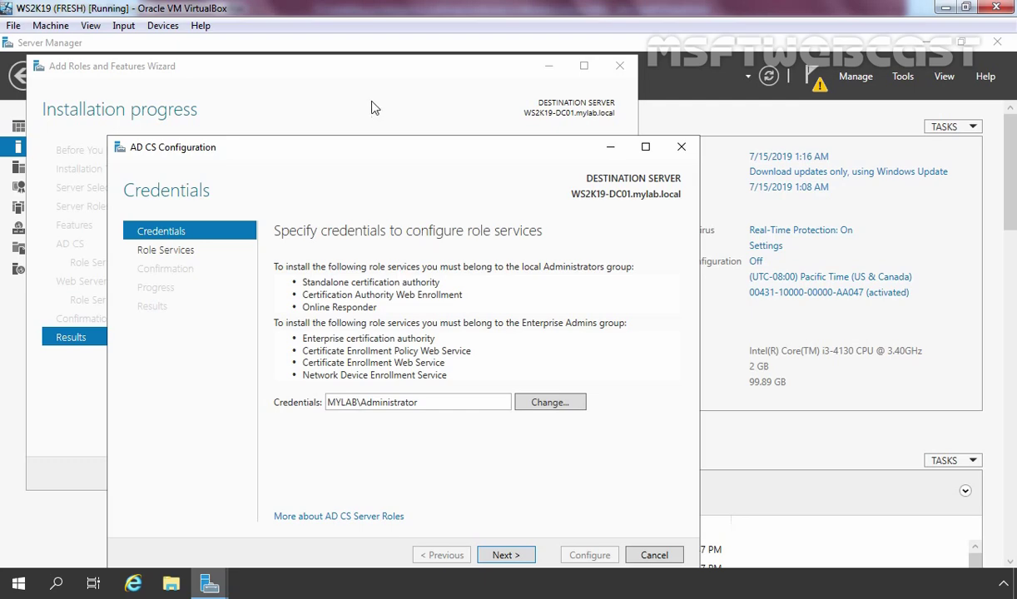
Use the domain administrator credentials and choose Certification Authority and Web Enrollment to configure
drag(380, 154, 360, 98)
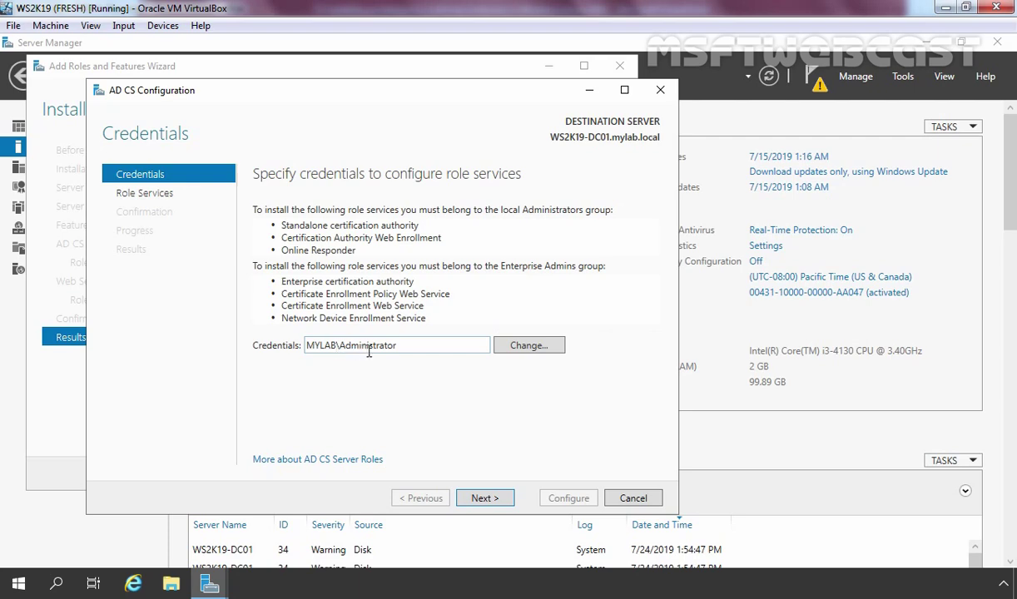
click(485, 499)
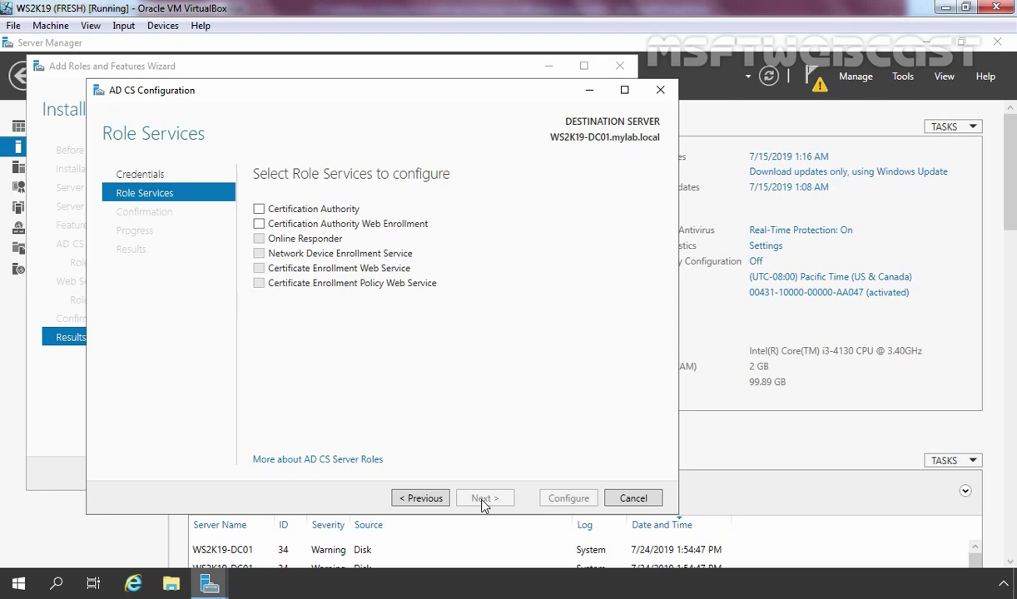
click(259, 209)
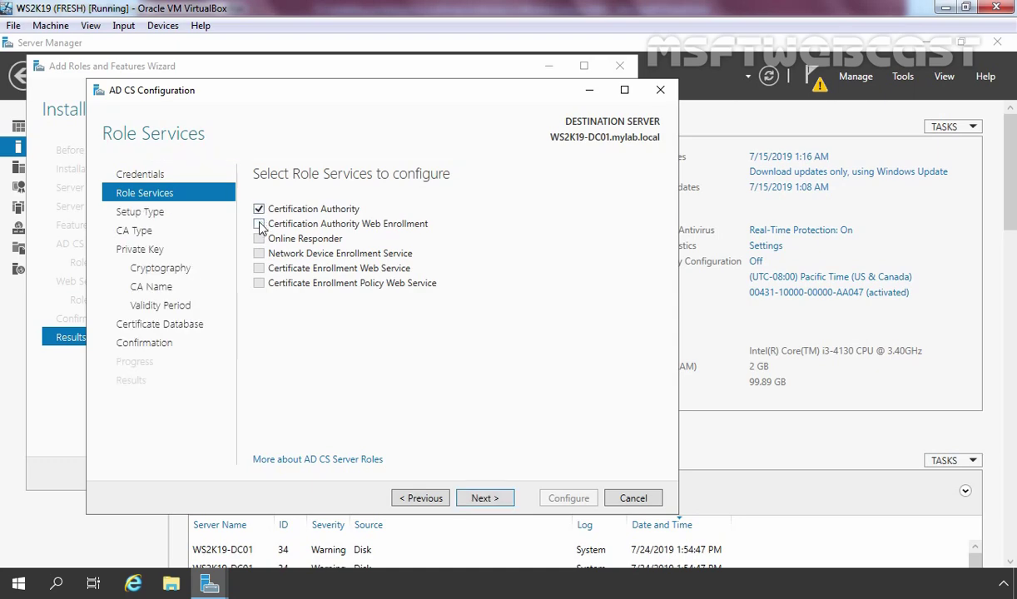
click(260, 225)
click(482, 499)
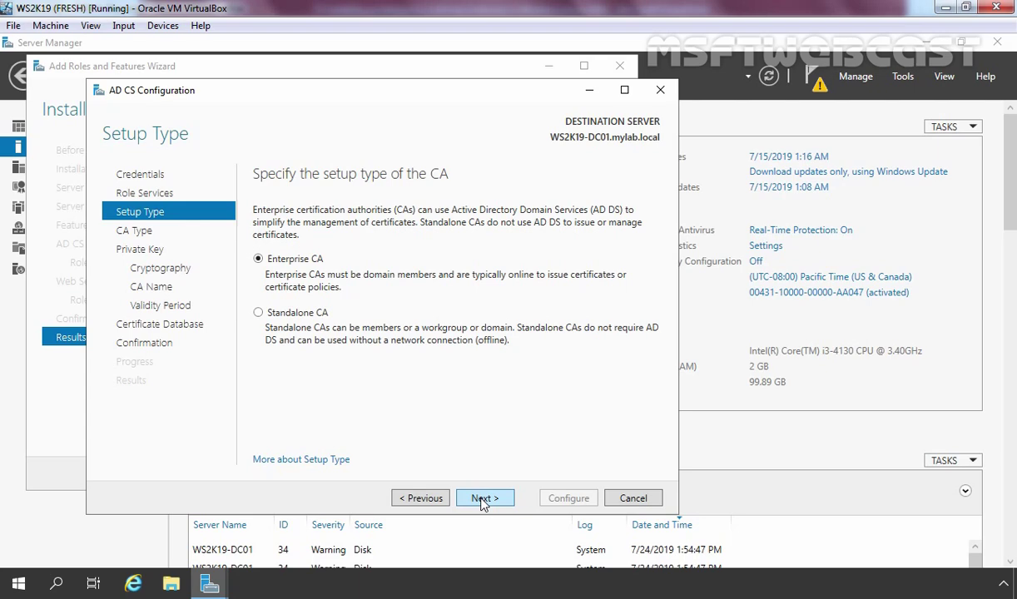
Keep Enterprise CA, Root CA and Create a new private key as the CA setup choices
click(483, 499)
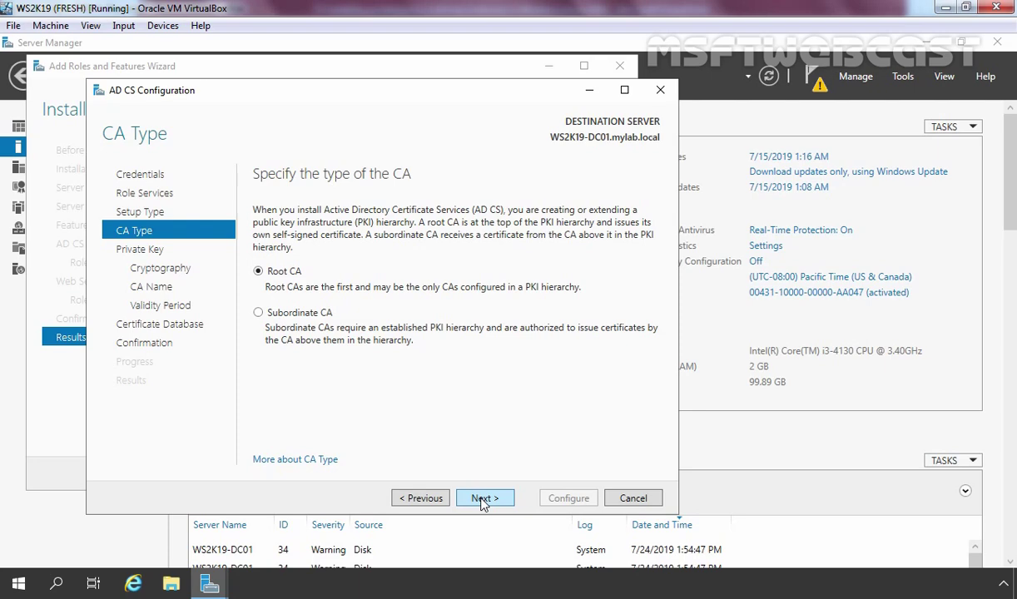
click(485, 500)
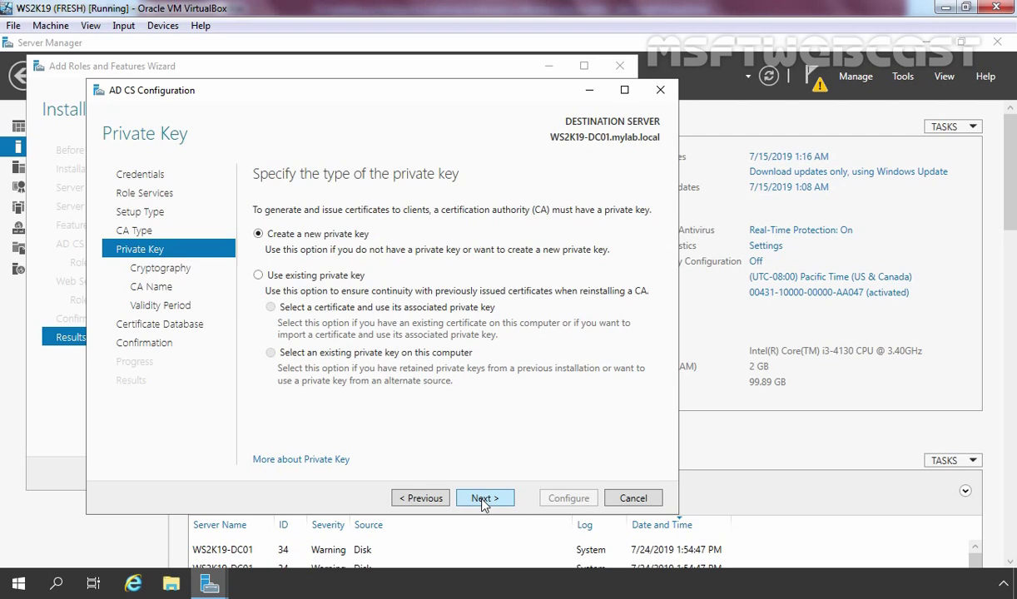
click(485, 502)
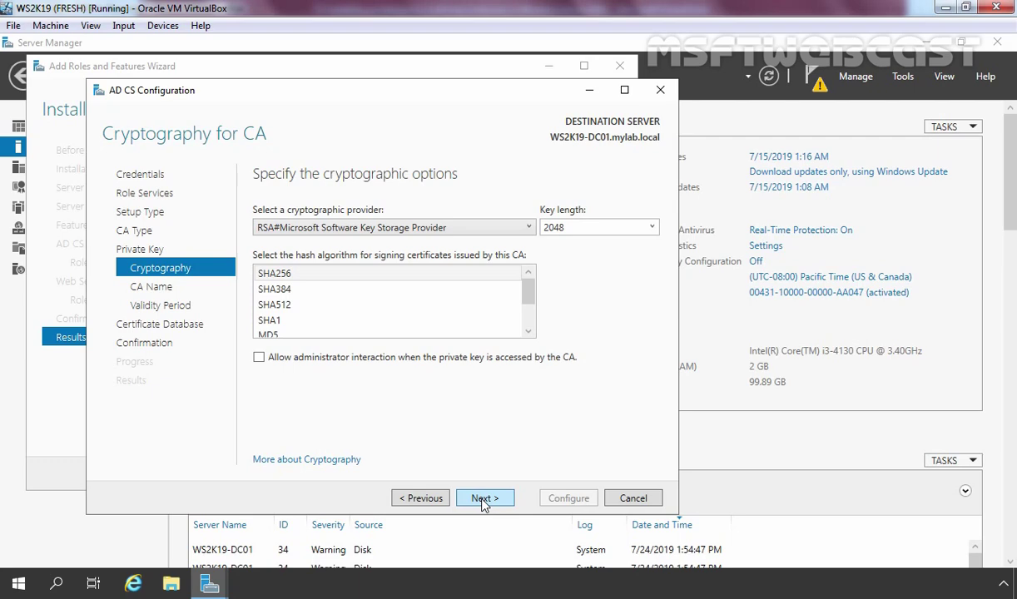
Set the CA cryptography to a 4096-bit key length with SHA256 hashing
click(653, 231)
click(573, 291)
click(274, 277)
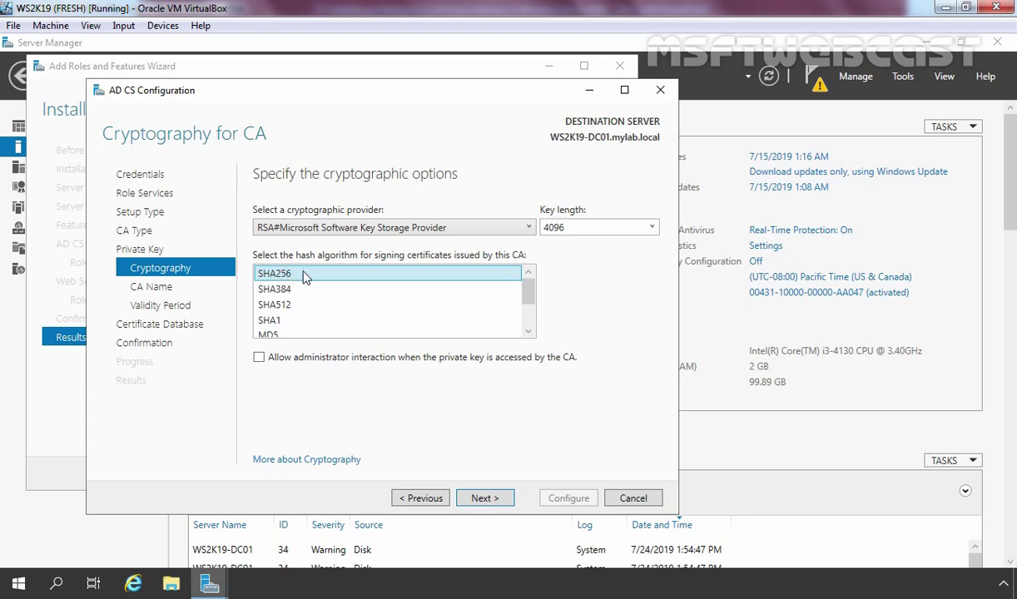
click(486, 499)
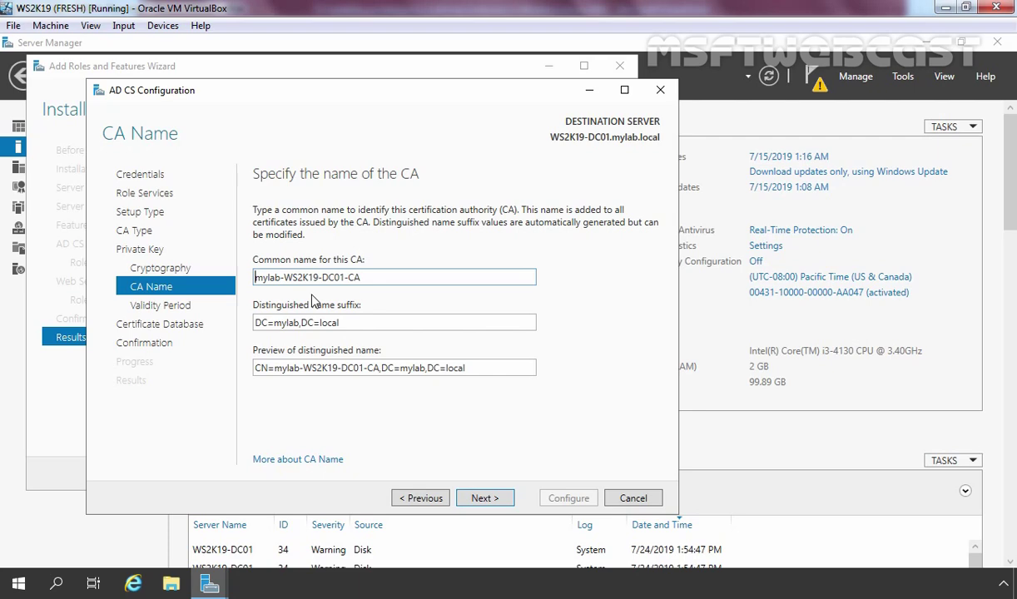
Keep CA name mylab-WS2K19-DC01-CA, 5-year validity and the CertLog database locations
click(489, 499)
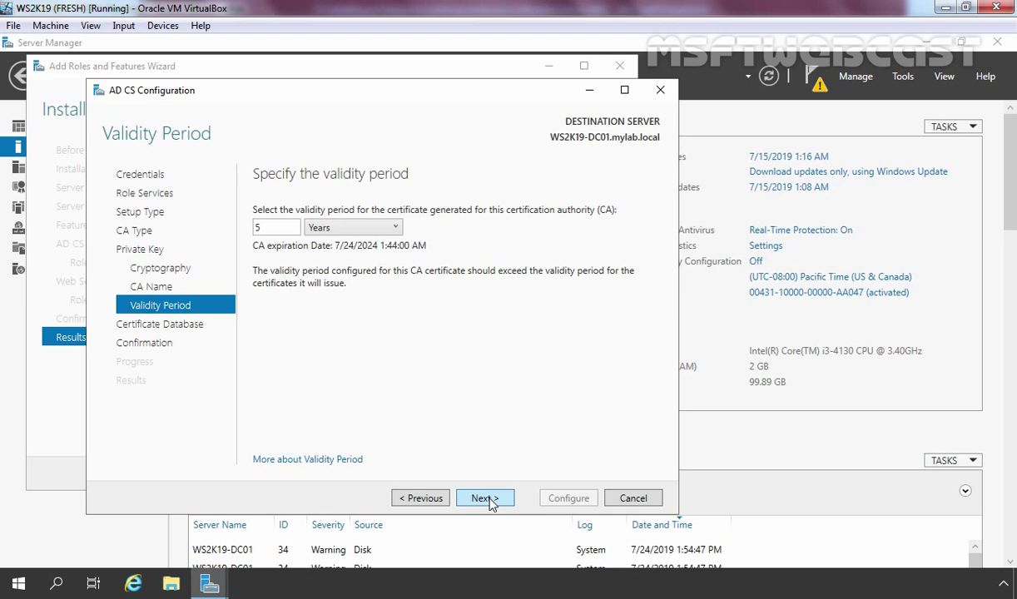
click(486, 498)
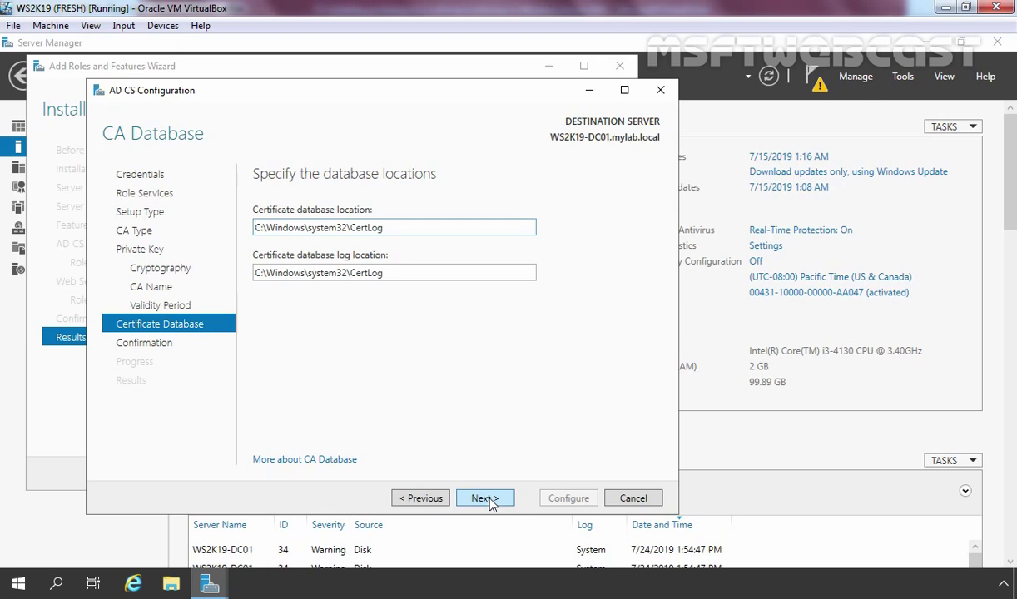
click(484, 498)
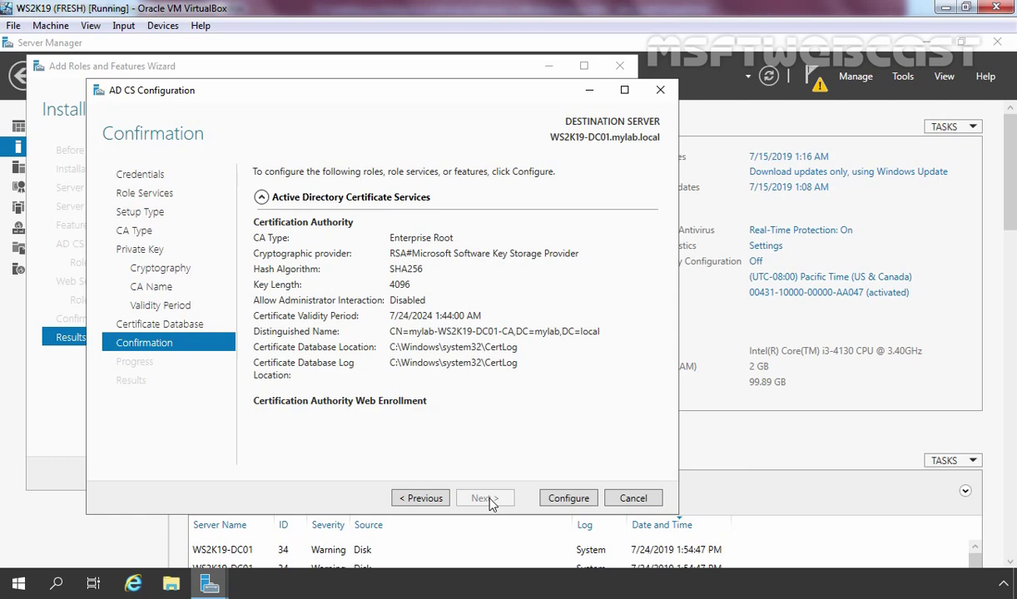
Apply the AD CS configuration and close the wizard once both role services report success
click(569, 500)
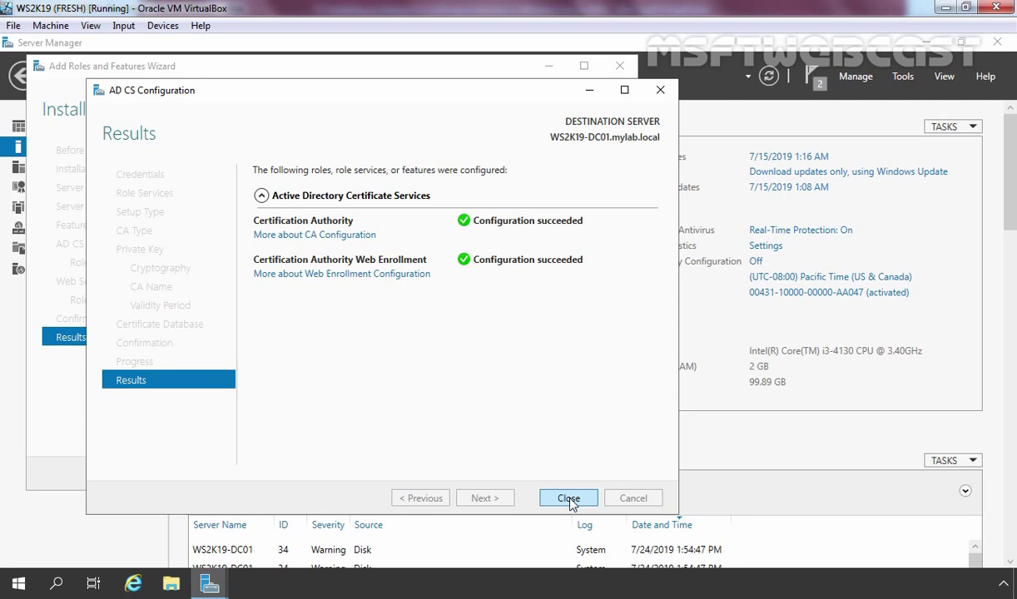
click(570, 499)
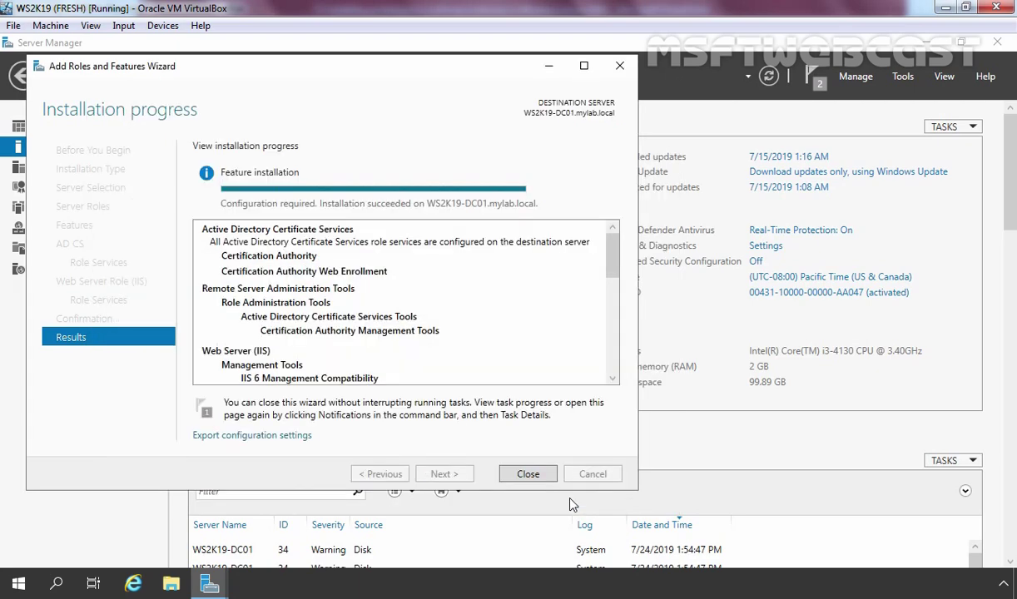
Close the Add Roles and Features Wizard and open the Certification Authority console from Tools
click(526, 474)
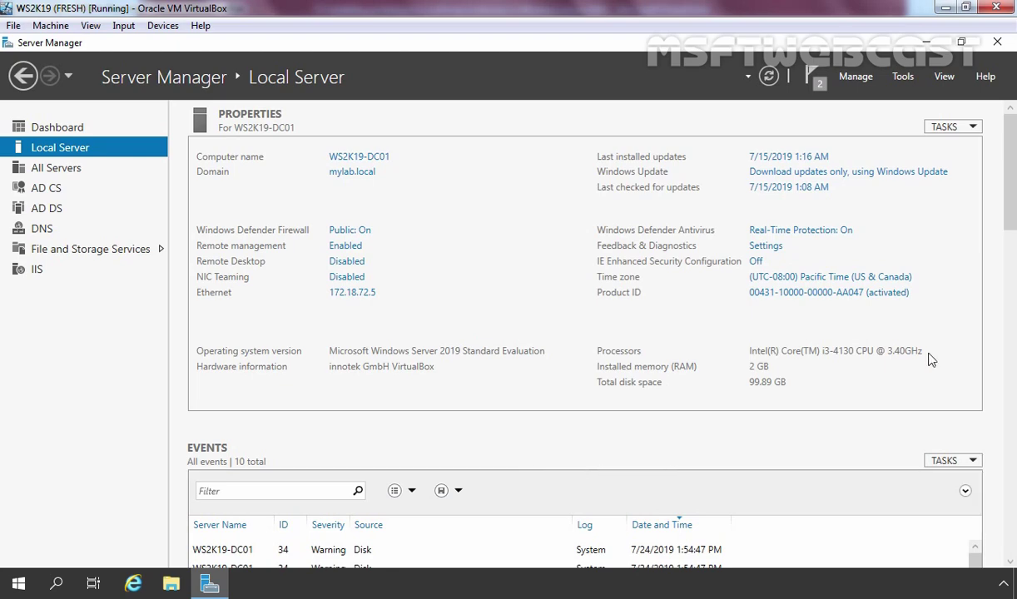
click(903, 76)
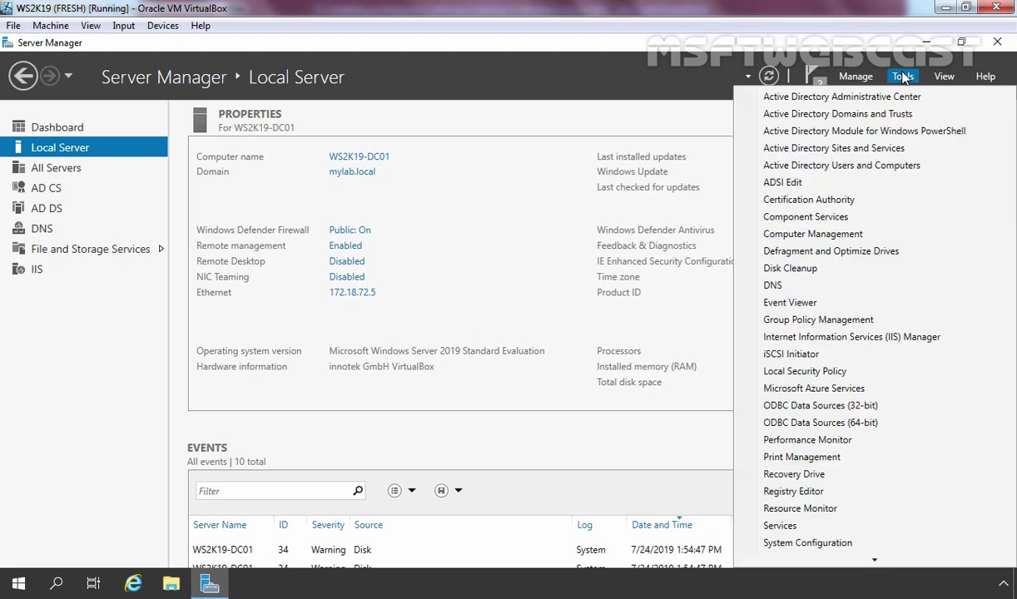
click(789, 200)
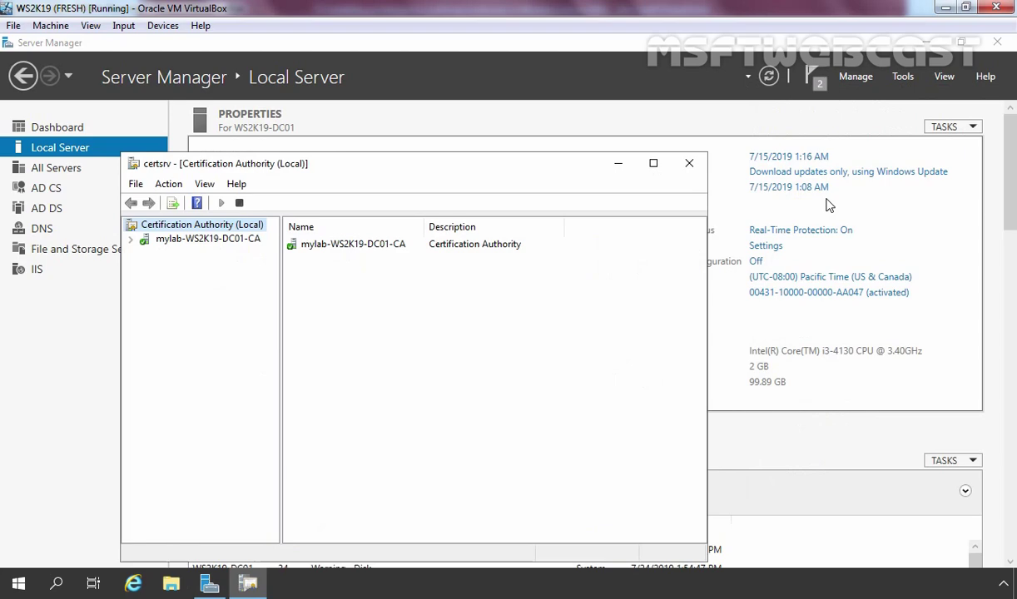
Maximize the CA console, expand mylab-WS2K19-DC01-CA and view its Certificate Templates
click(653, 163)
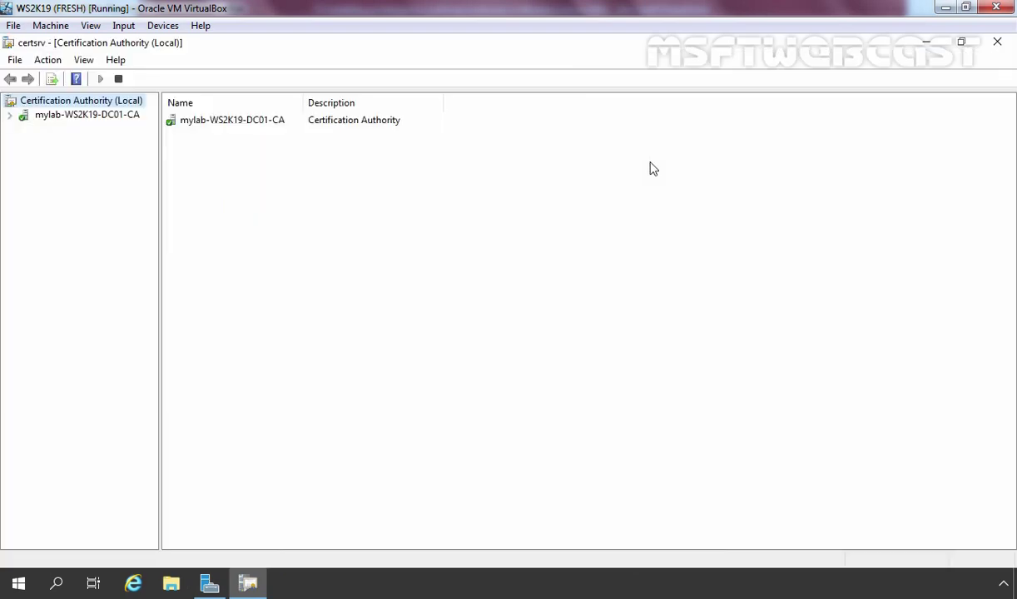
double_click(87, 116)
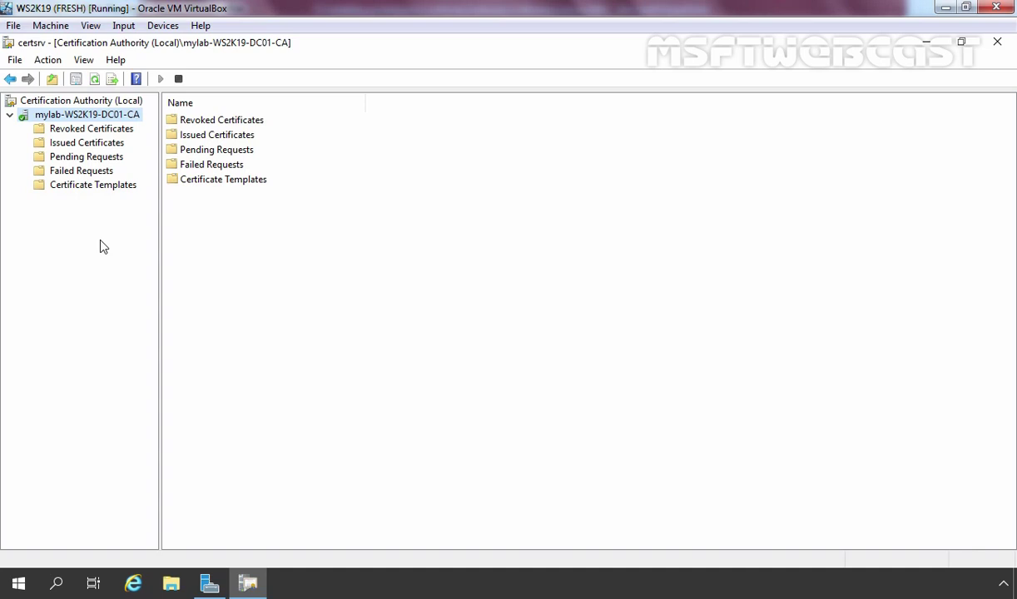
click(71, 188)
click(71, 192)
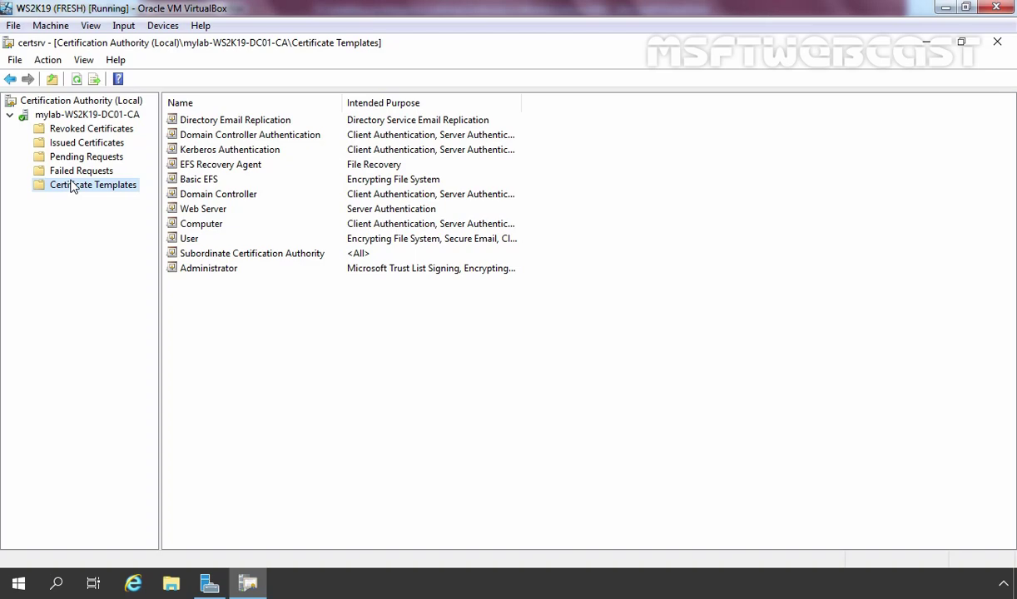
Check the Failed, Pending, Issued and Revoked folders, then return to the CA node
click(72, 171)
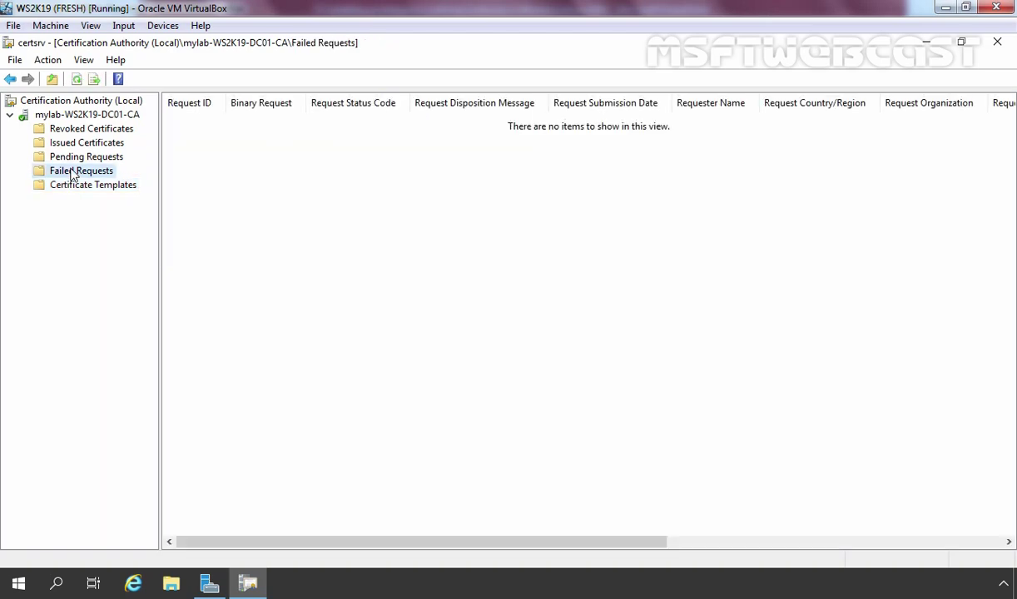
click(72, 159)
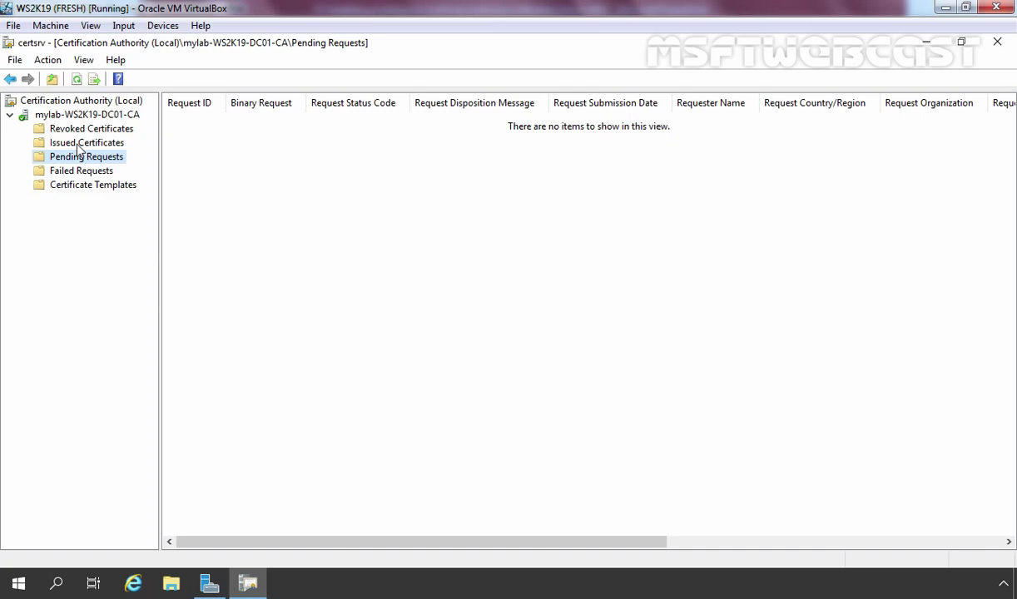
click(79, 145)
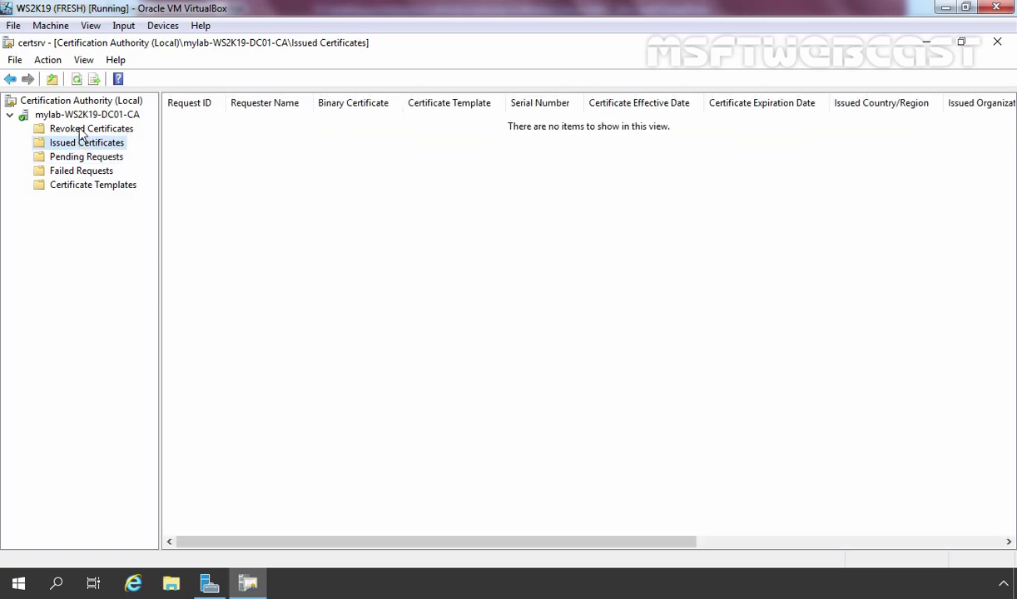
click(82, 131)
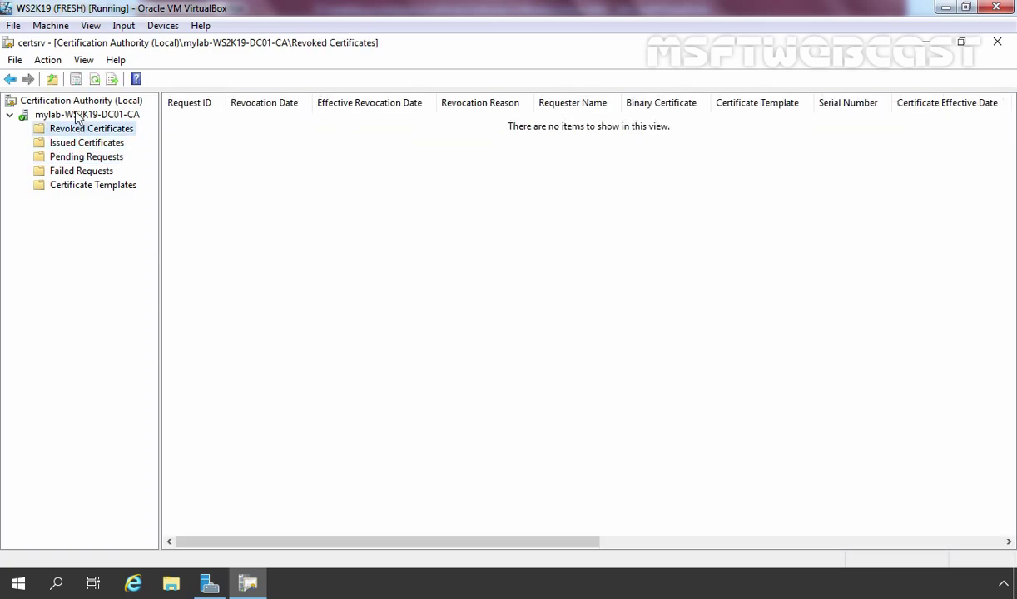
click(77, 116)
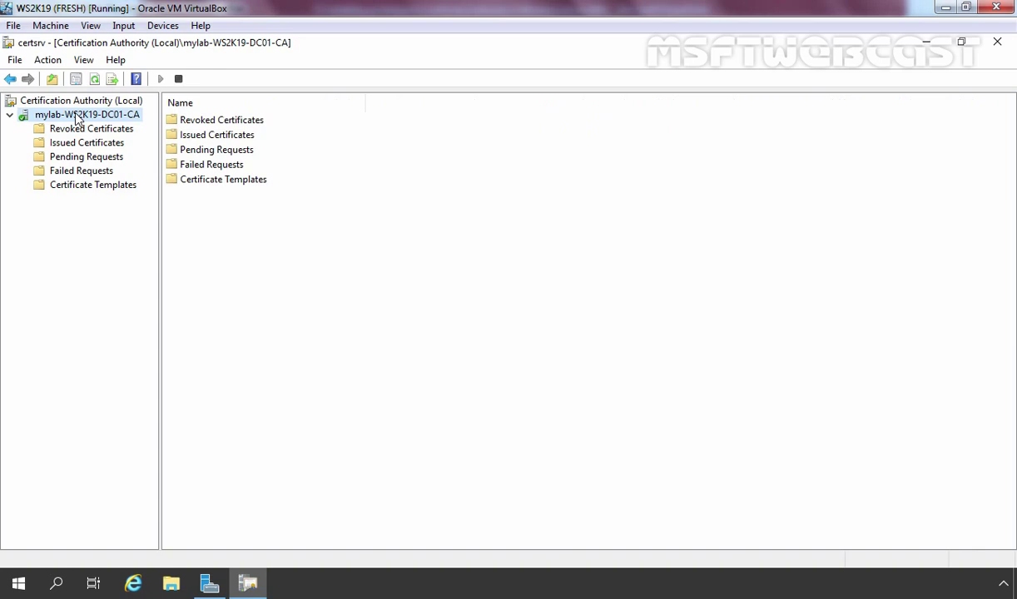
right_click(73, 112)
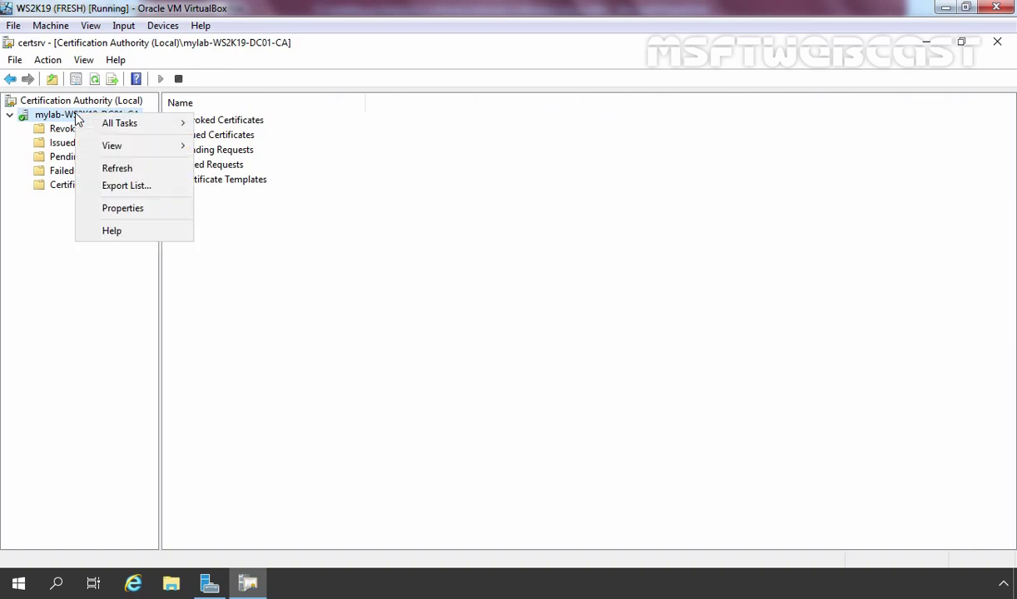
click(139, 209)
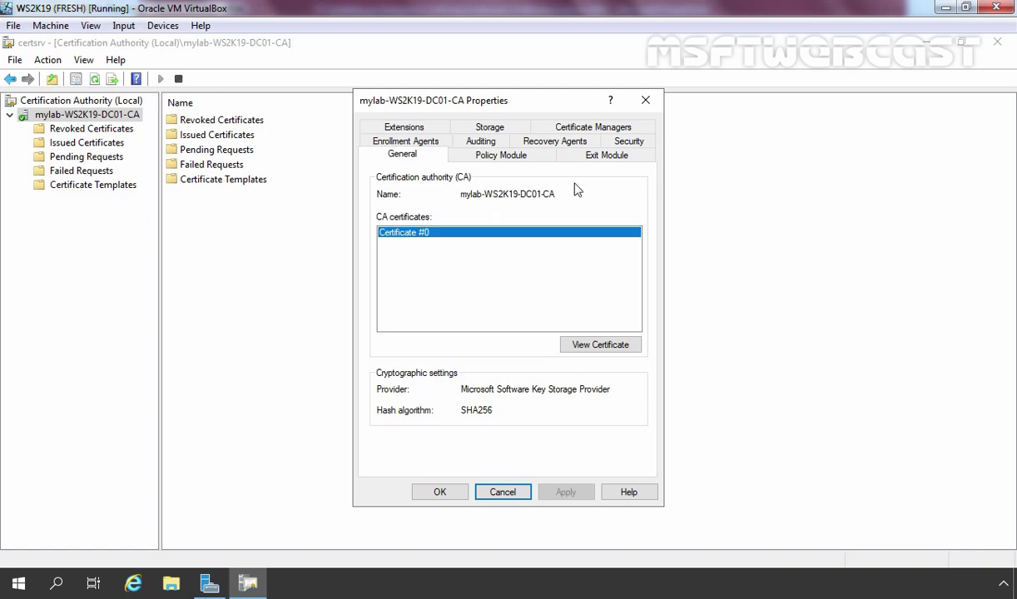
click(502, 158)
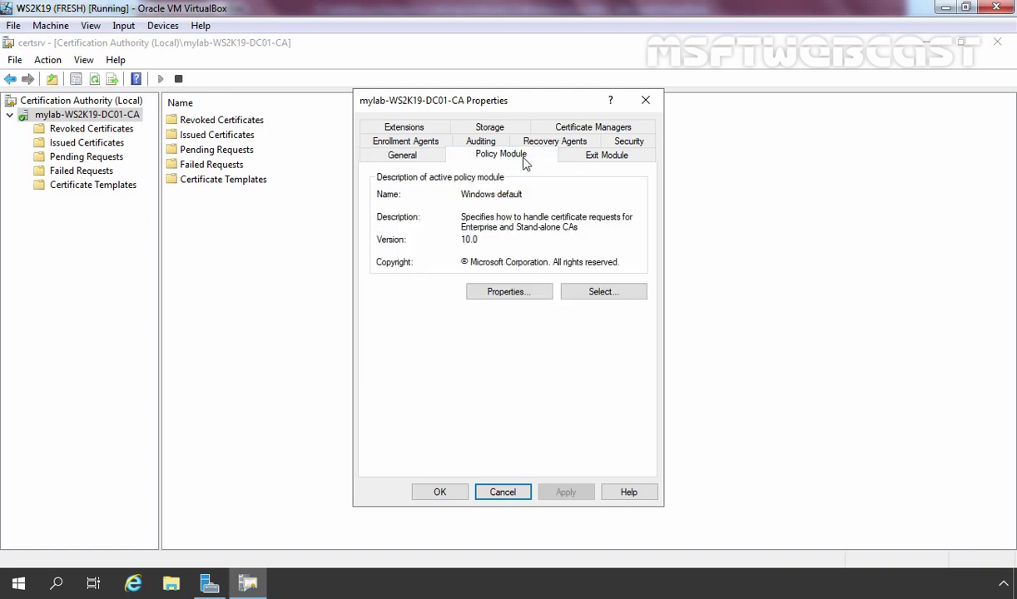
click(467, 141)
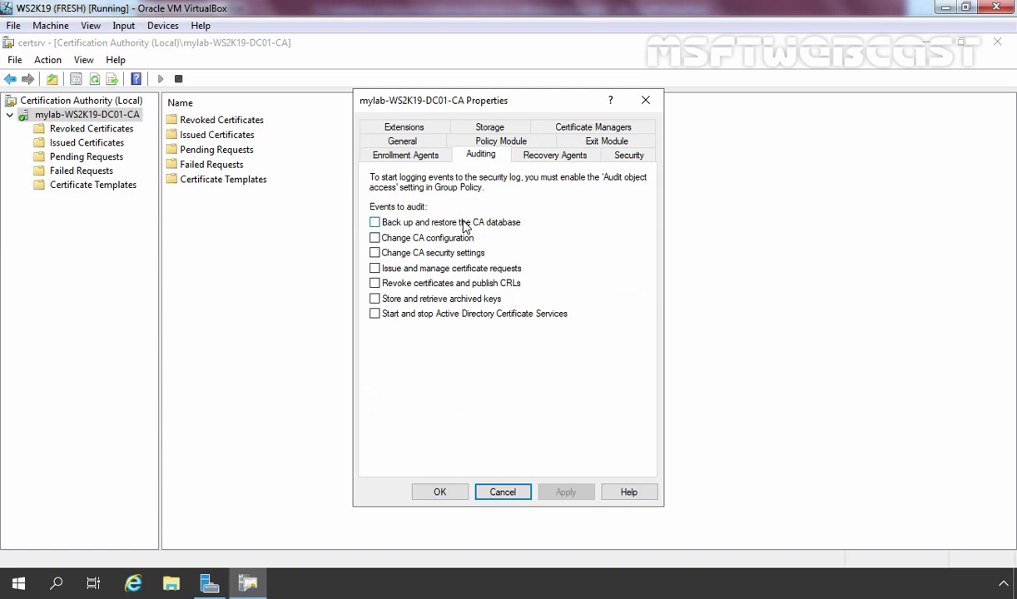
click(518, 155)
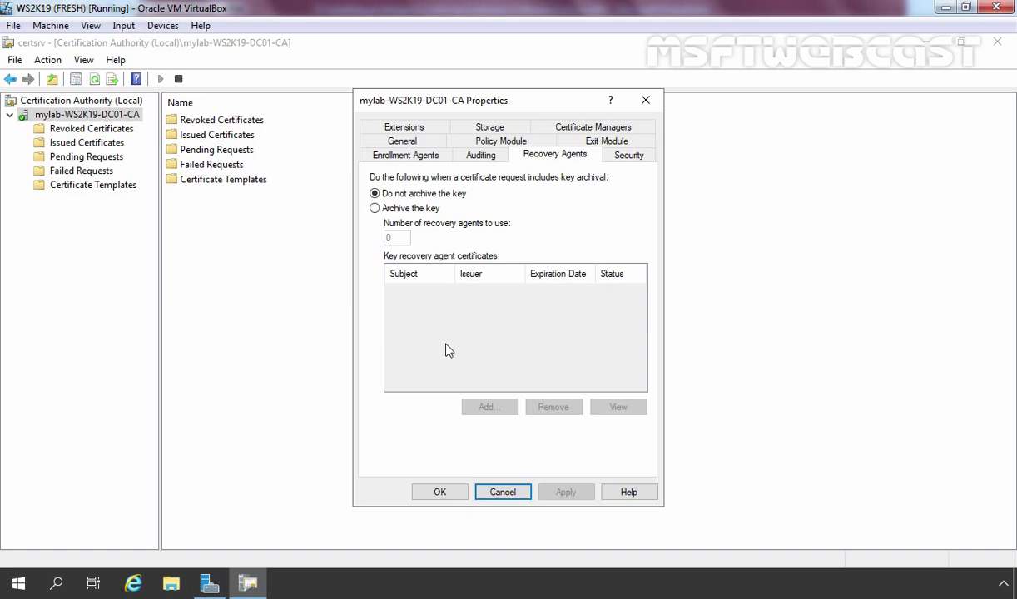
click(438, 492)
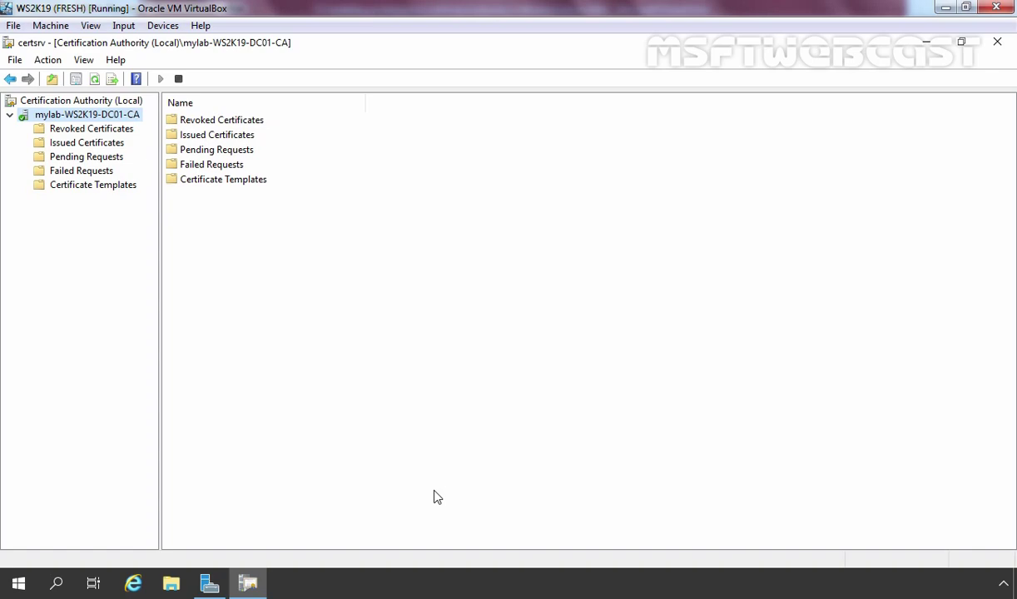
click(133, 585)
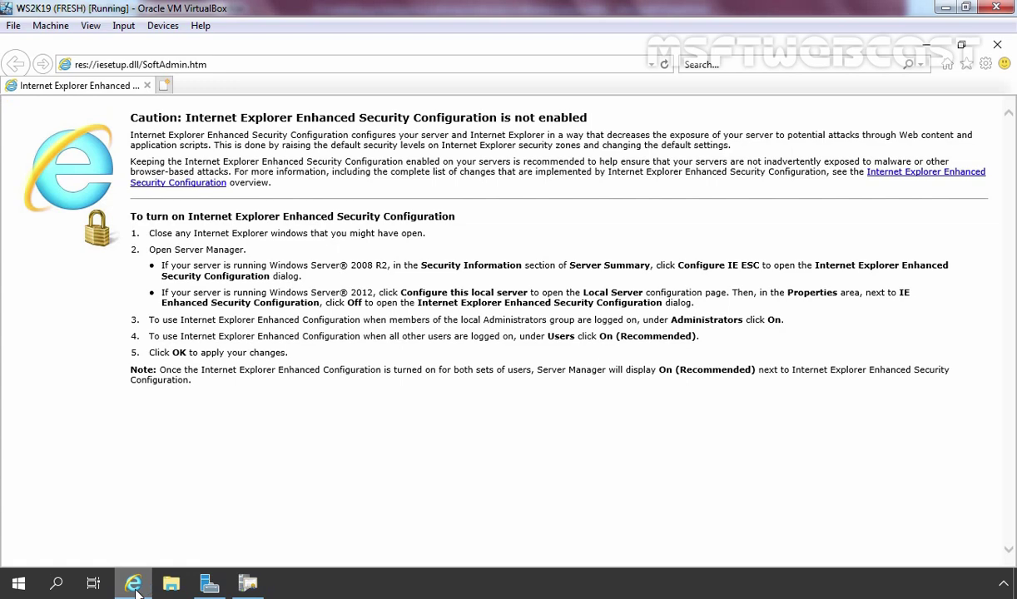
click(277, 62)
text(http://)
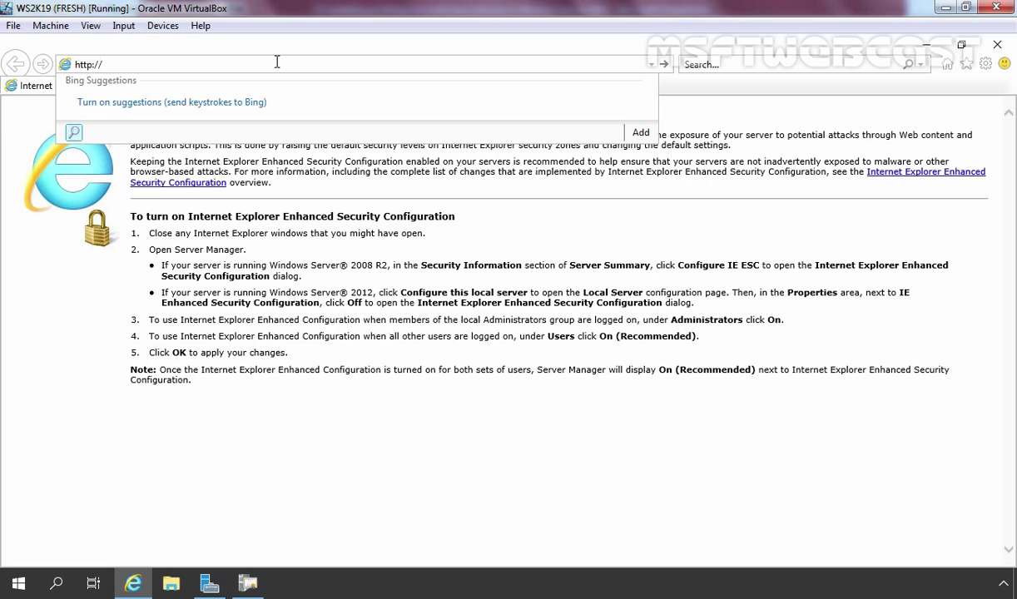
text(localhost/certsrv)
key(Return)
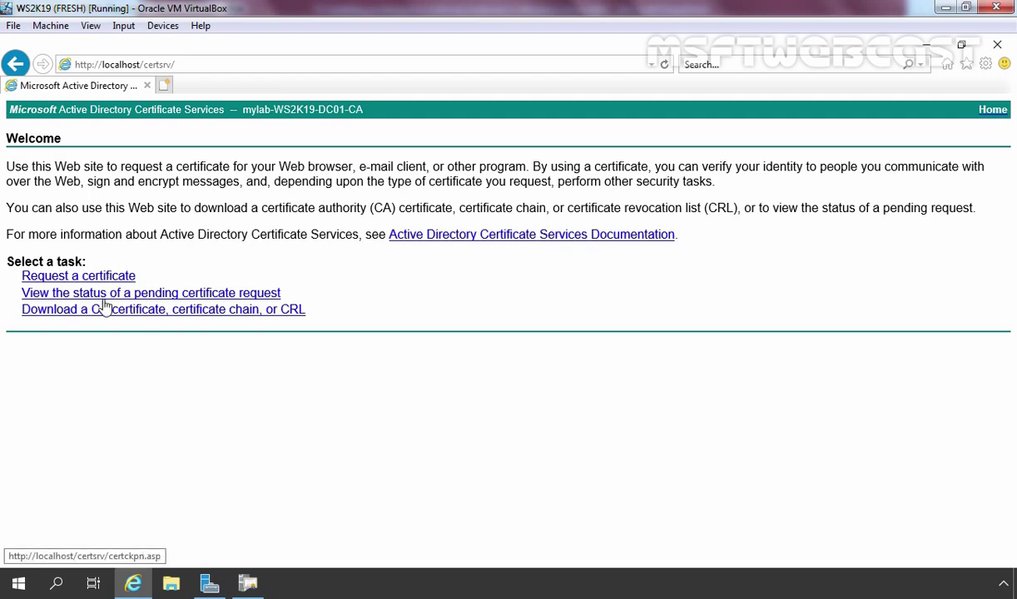
click(66, 279)
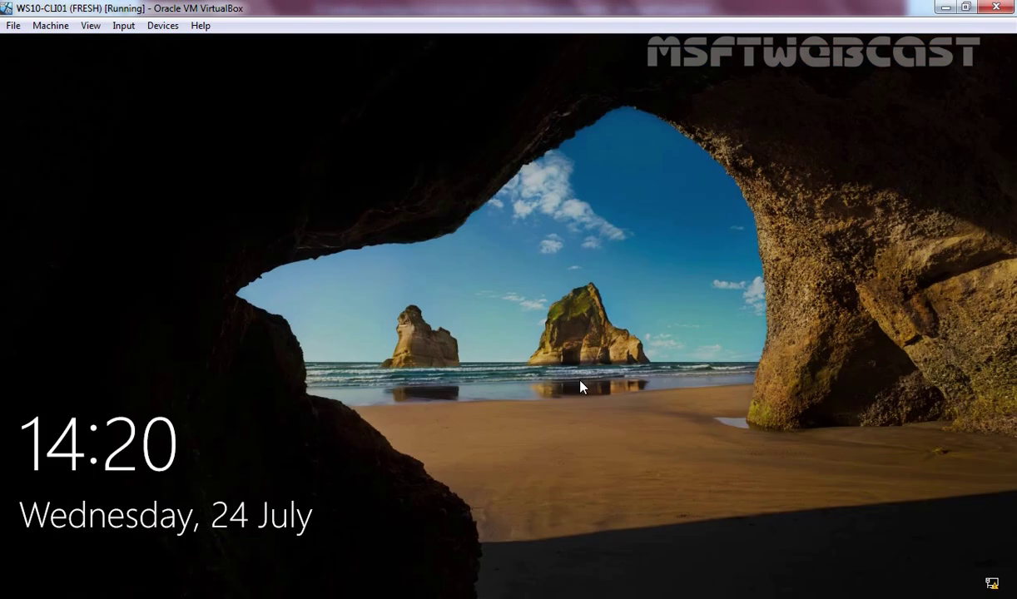
Unlock the WS10-CLI01 client and sign in with the account password
click(581, 387)
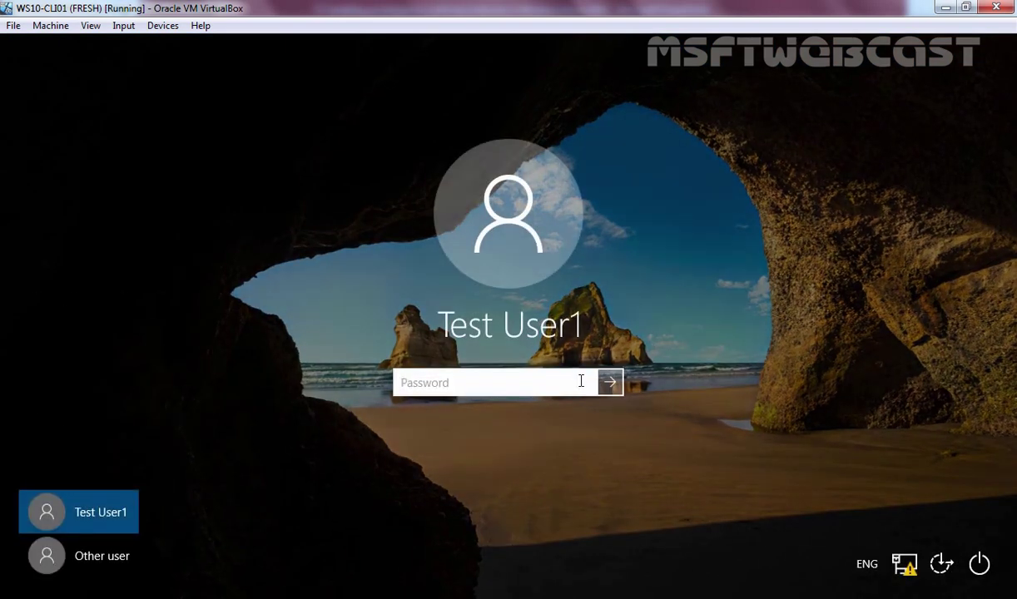
text(**********)
key(Return)
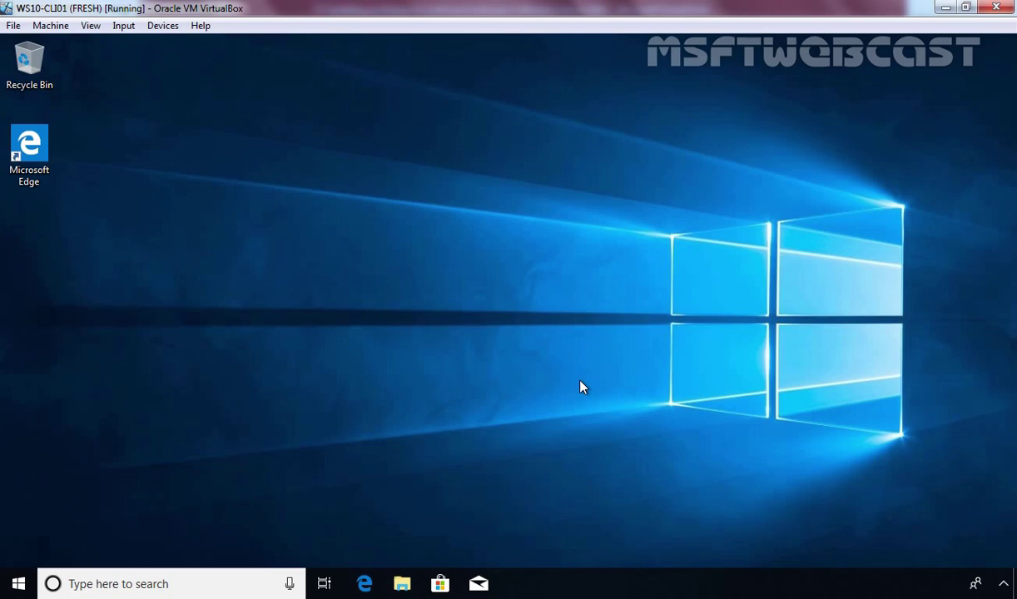
click(364, 585)
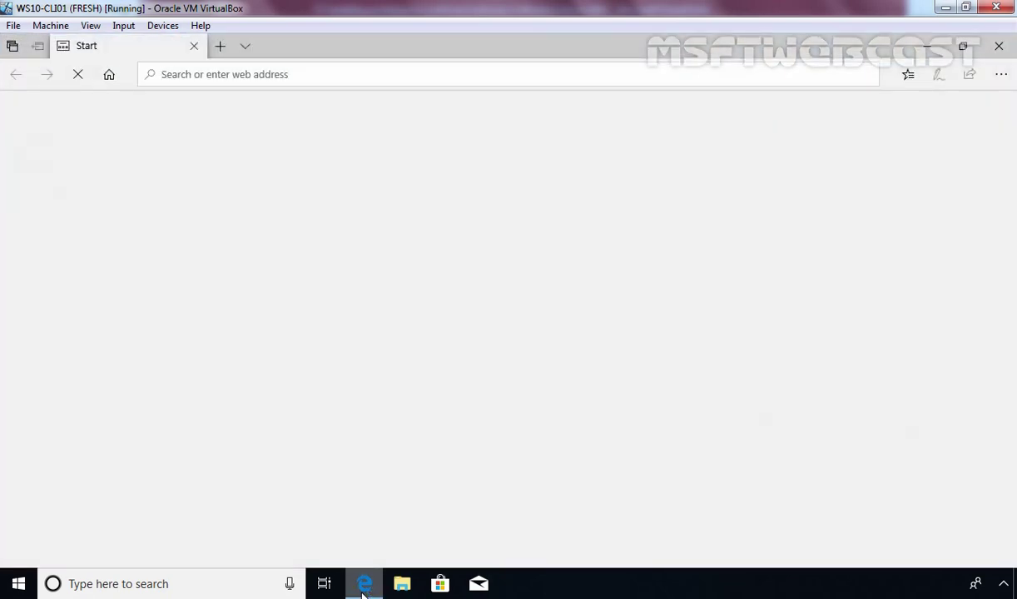
text(http://ws2k19-dc01.mylab.local/certsrv)
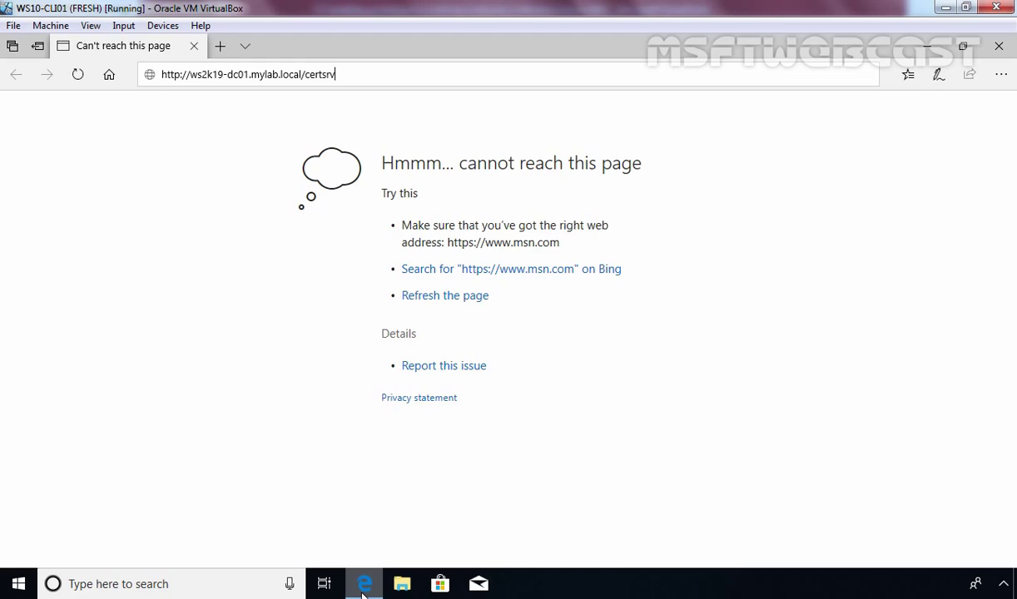
key(Return)
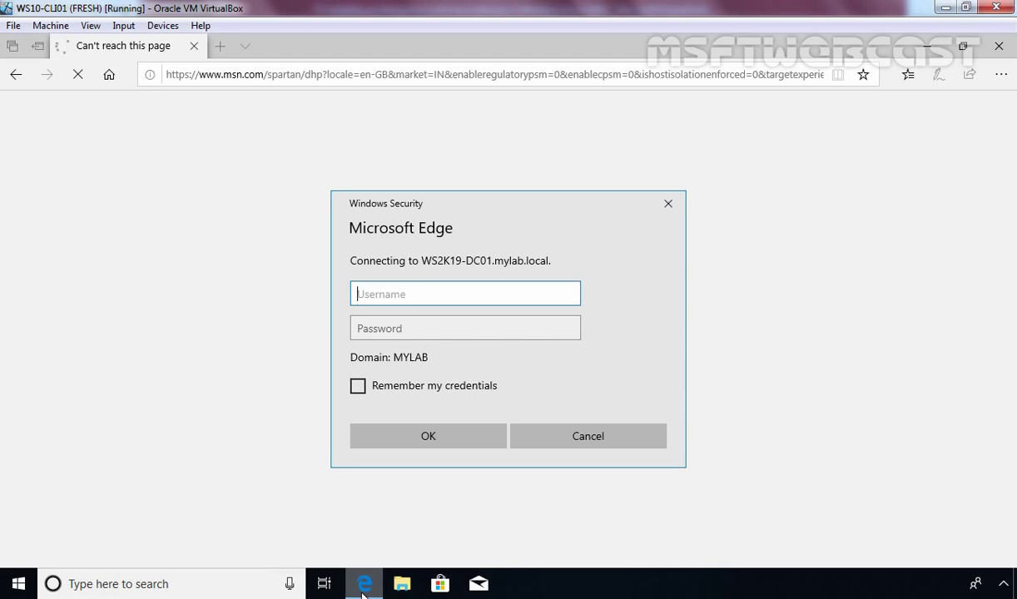
Answer the Windows Security prompt with the domain user's username and password
text(user1@my)
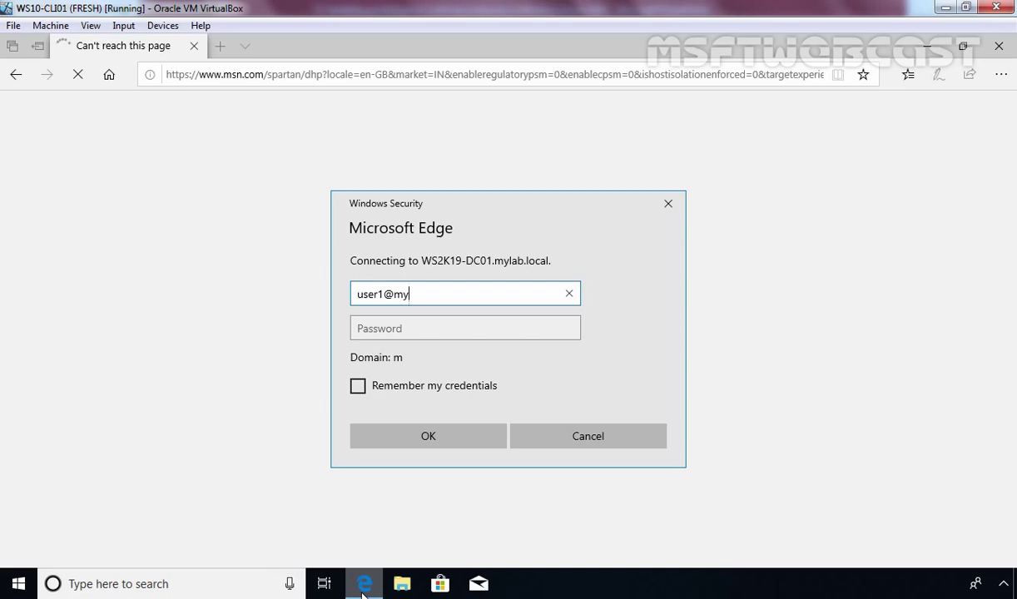
text(lab.local)
key(Tab)
text(P@ssw0rd)
key(Return)
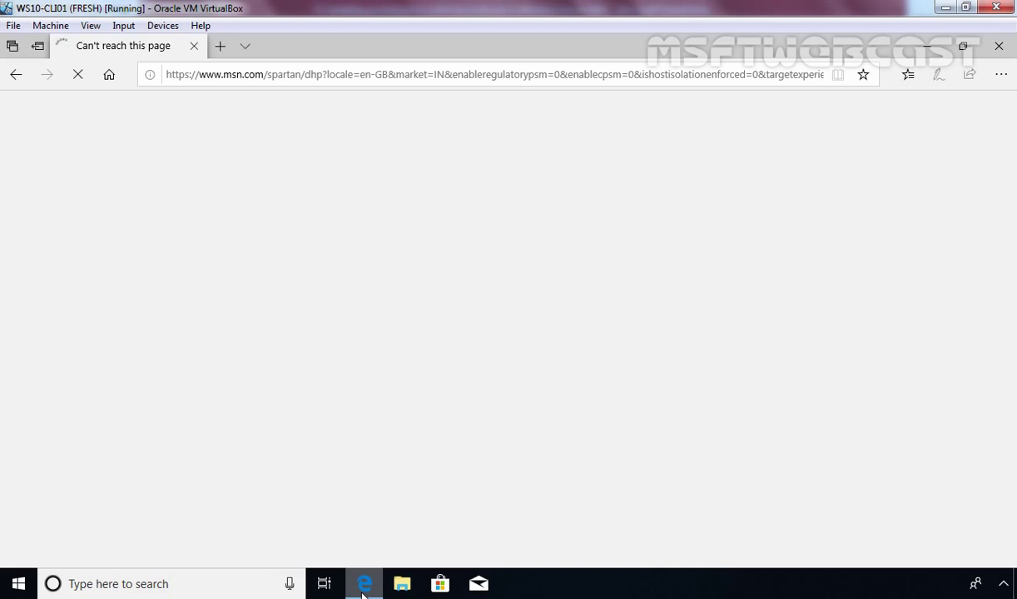